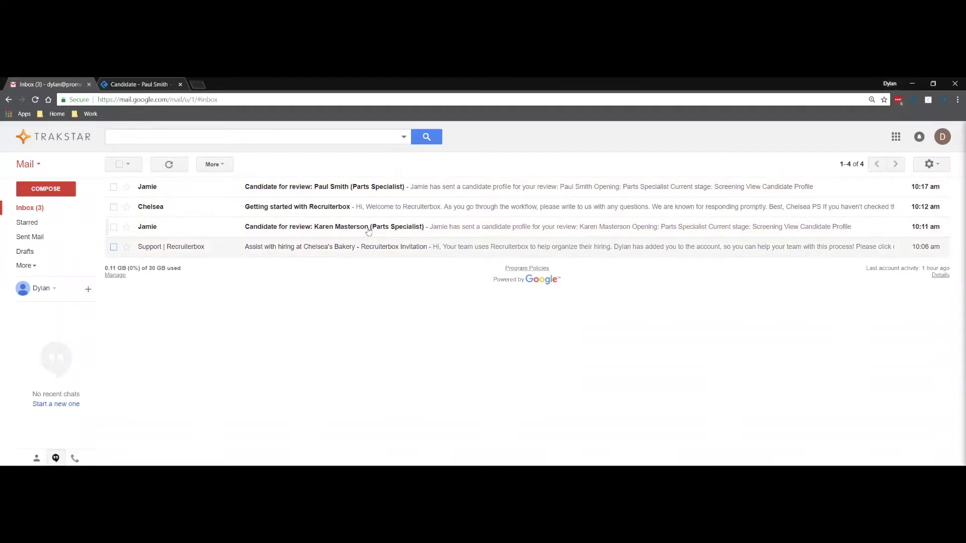
- View the earlier Parts Specialist candidate review request email and return to the inbox
left_click(368, 231)
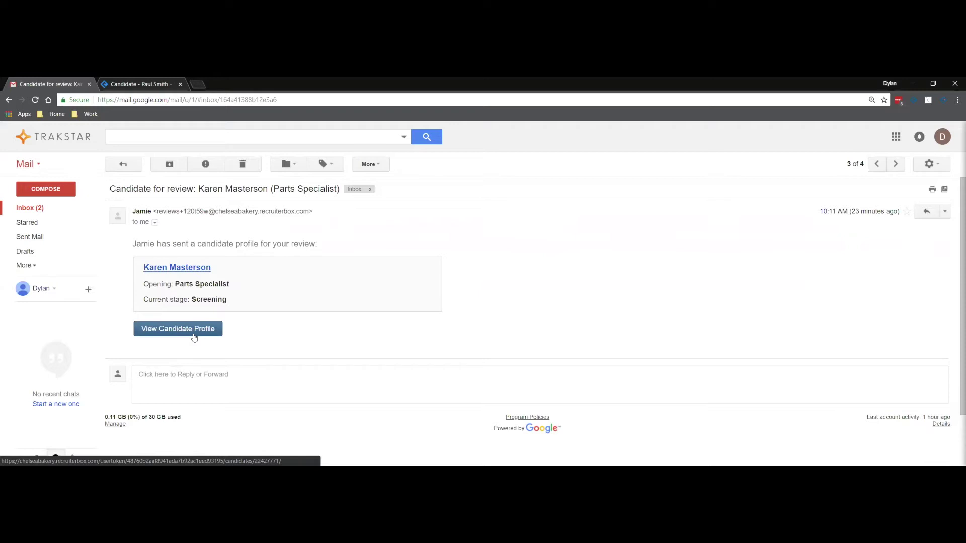
left_click(45, 206)
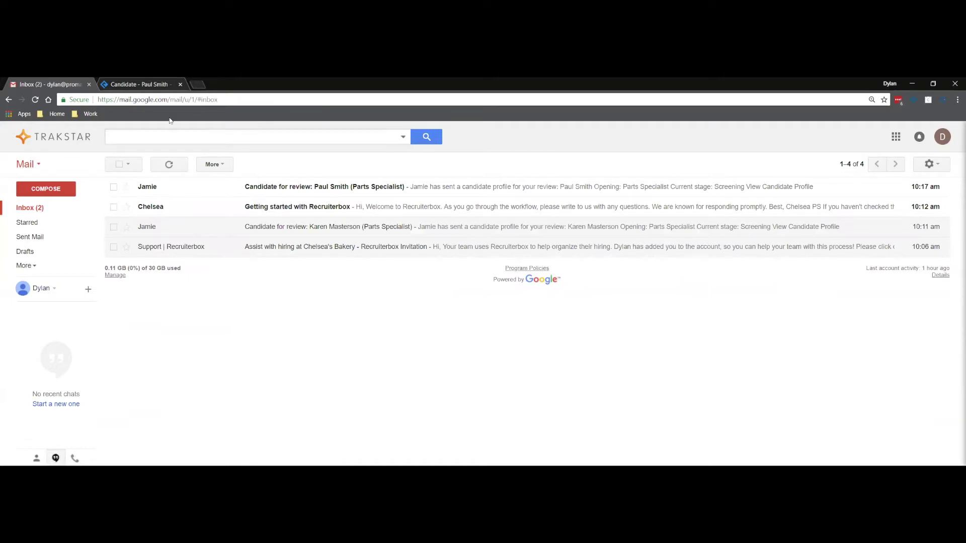
- Switch to the Recruiterbox dashboard and open the second candidate among the reviews pending on you
left_click(150, 85)
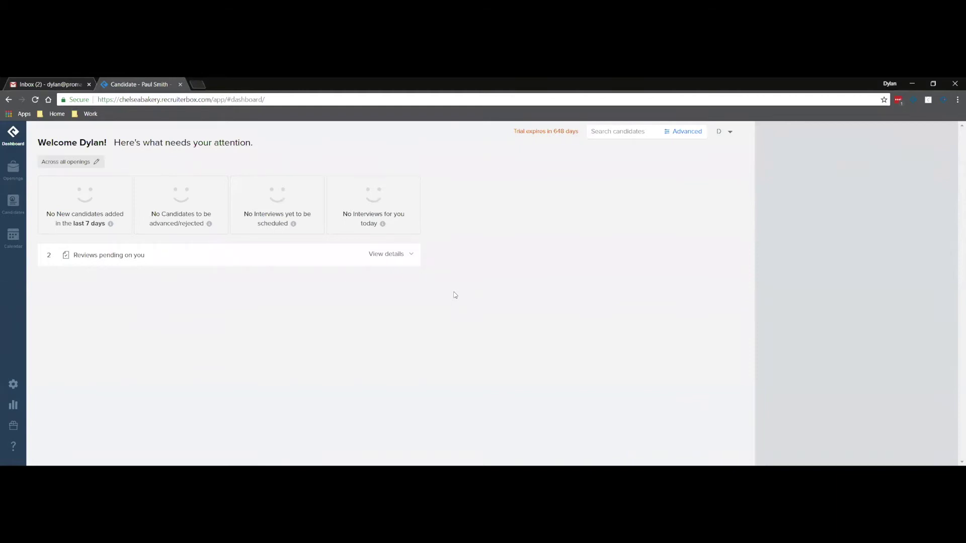
left_click(132, 260)
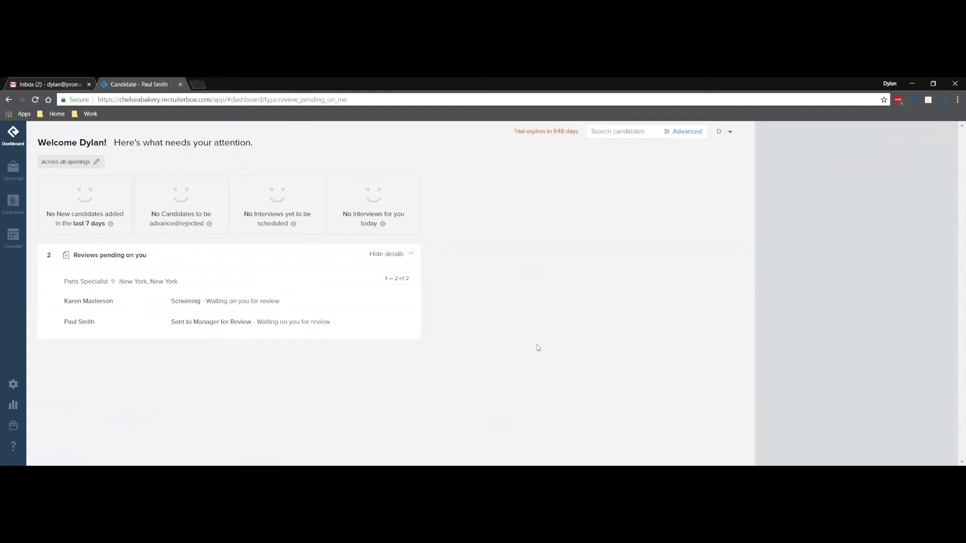
left_click(210, 324)
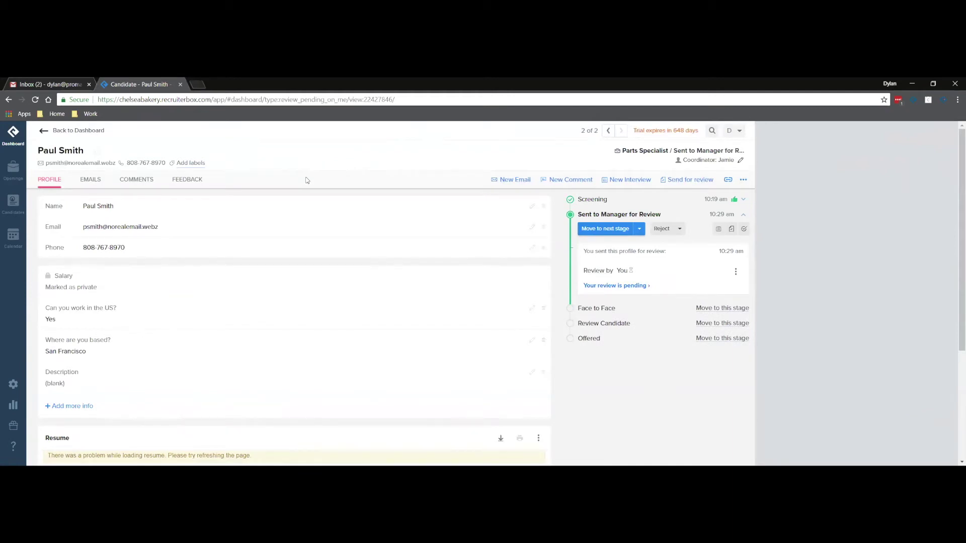
- Check the candidate's emails and add a comment mentioning the colleague with the text "I really like him going to leave review today"
left_click(88, 185)
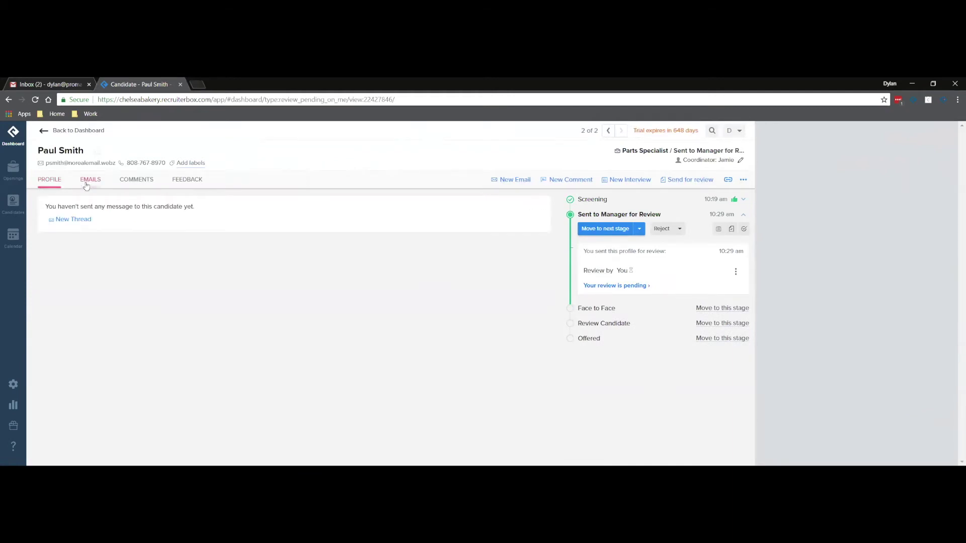
left_click(129, 184)
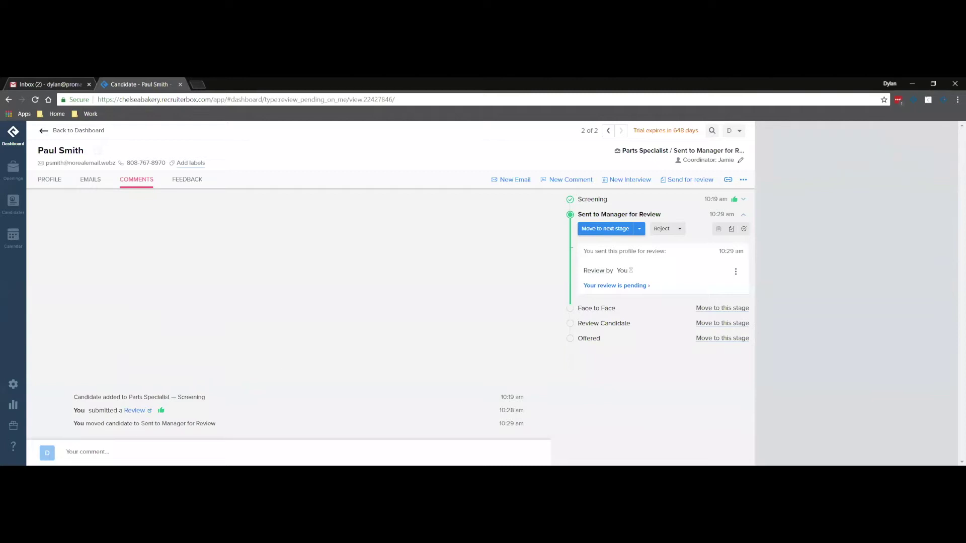
left_click(117, 452)
type("@chelsea")
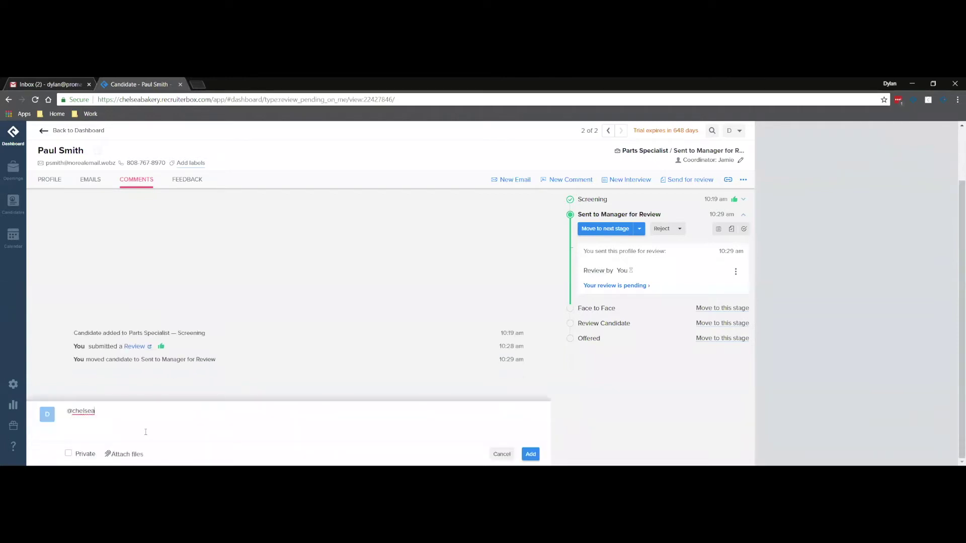
type(" I really like him")
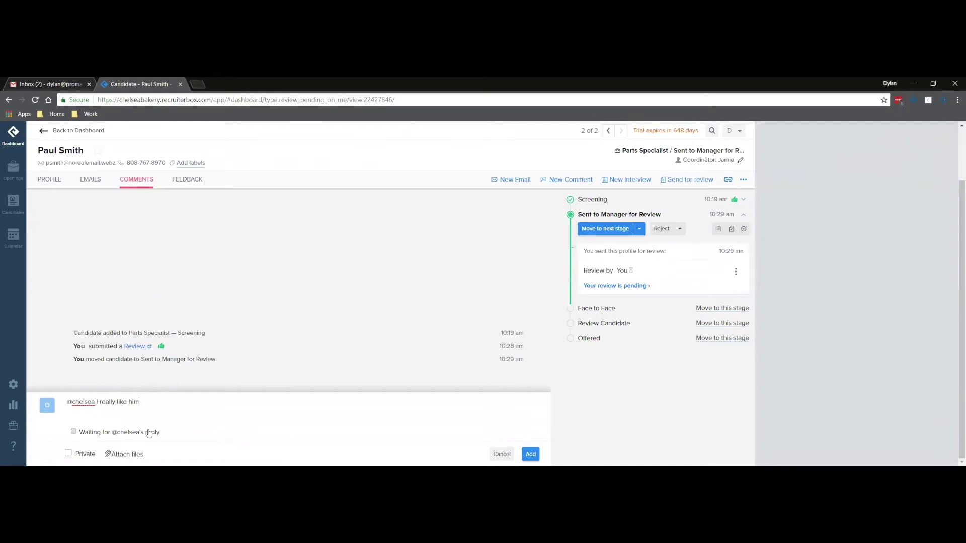
type(" going to leave review today")
left_click(531, 454)
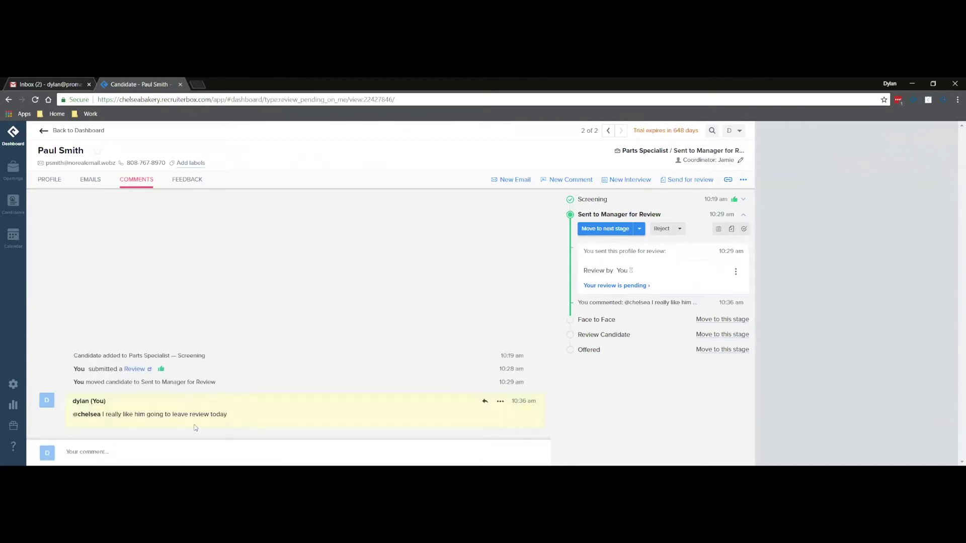
- Examine the candidate's feedback, profile details, resume and attached documents
left_click(193, 180)
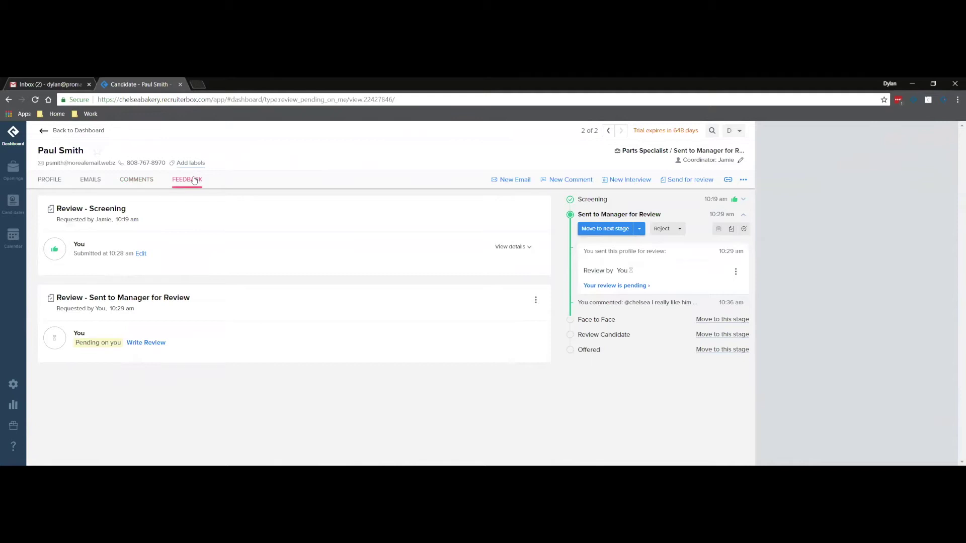
left_click(65, 182)
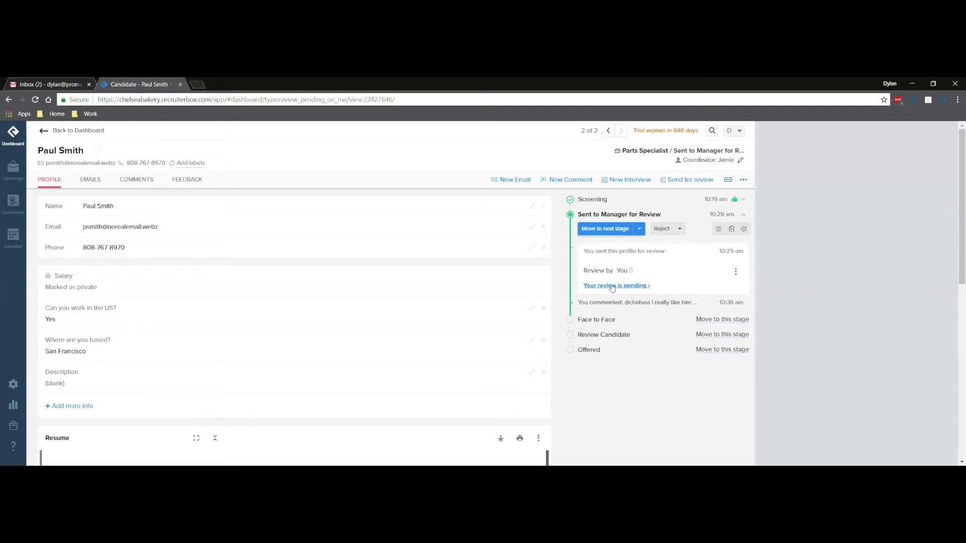
mouse_move(631, 272)
scroll(552, 302, "down", 4)
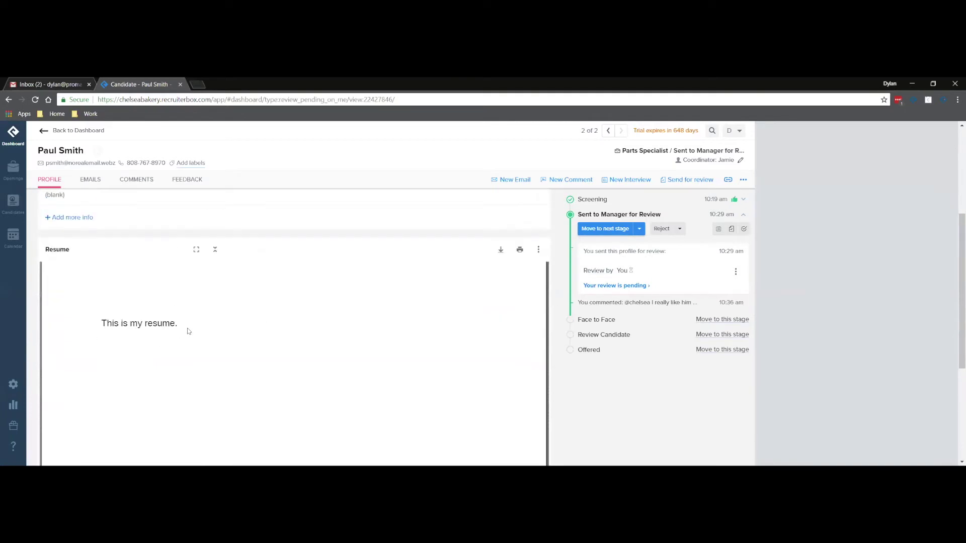
scroll(549, 298, "down", 3)
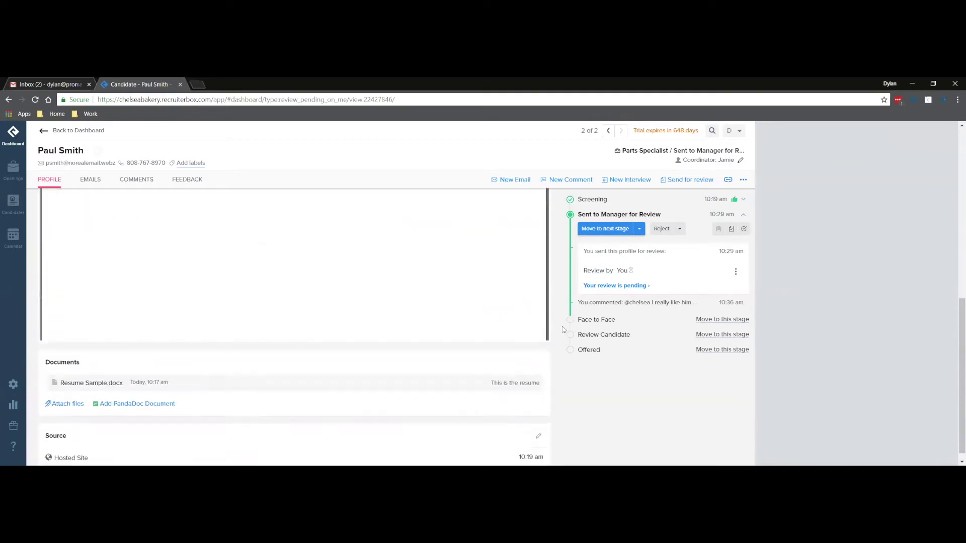
scroll(549, 299, "up", 7)
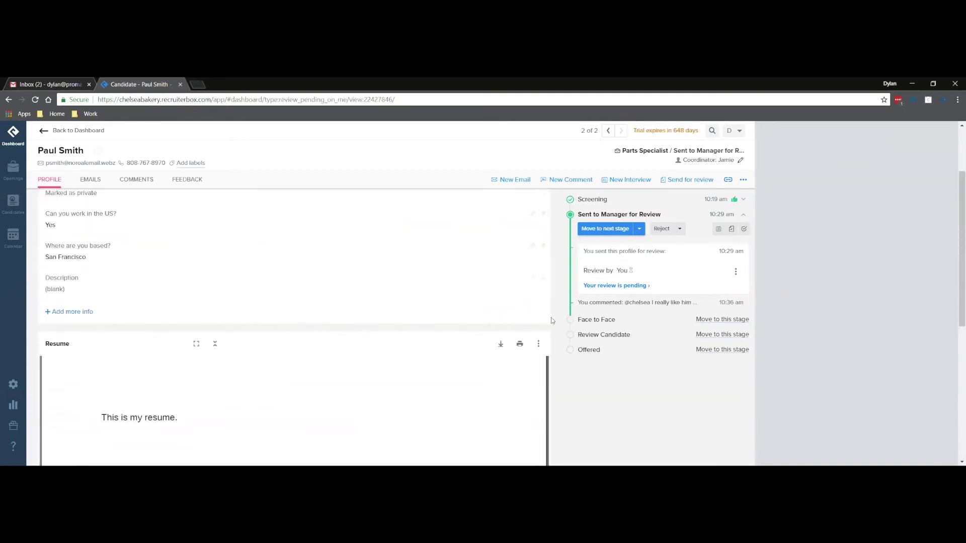
- Submit the pending review with a double thumbs-up, writing that the candidate "seems great! Let's interview him."
left_click(608, 287)
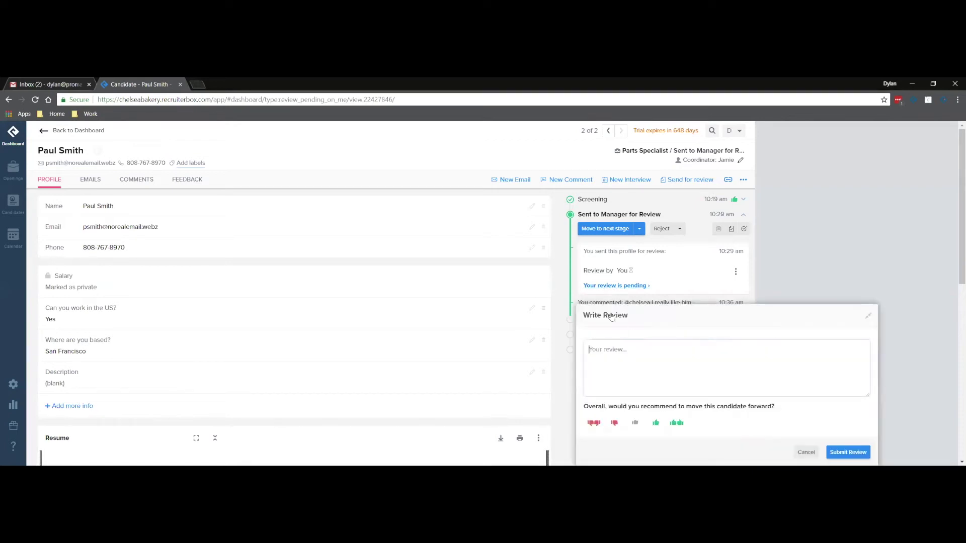
left_click(676, 422)
type("Paul seem")
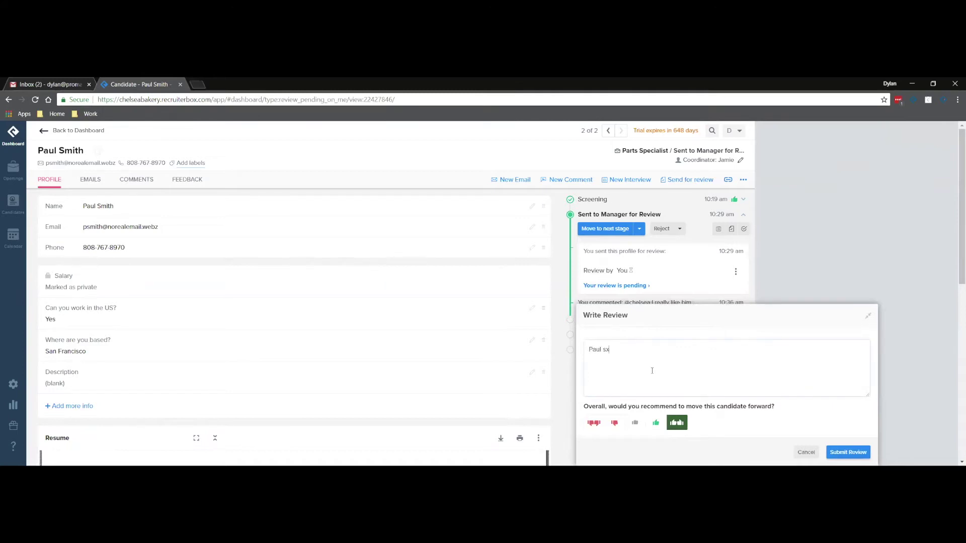
type("s great! Let's interview him.")
left_click(848, 452)
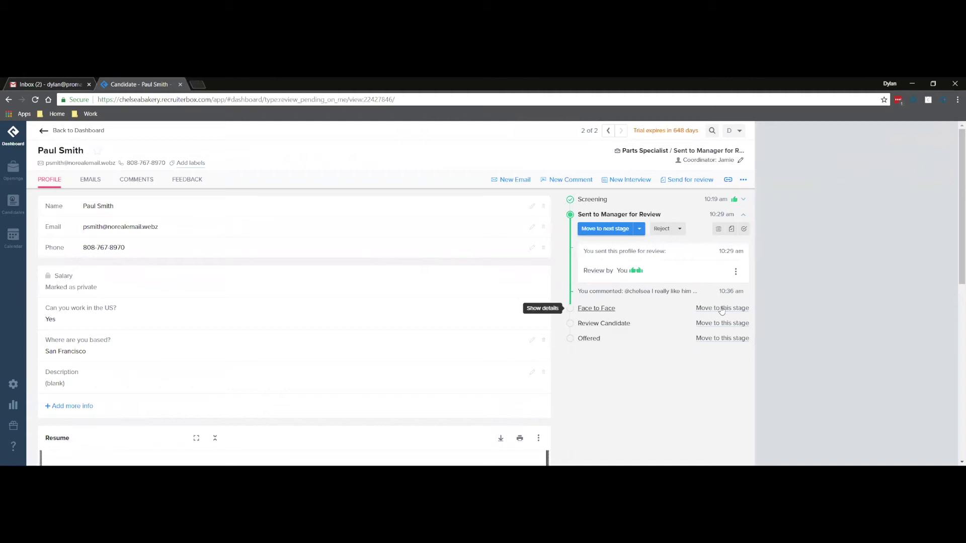
- Move the candidate to the Face to Face stage and begin scheduling the interview as Telephone (Direct call)
left_click(722, 309)
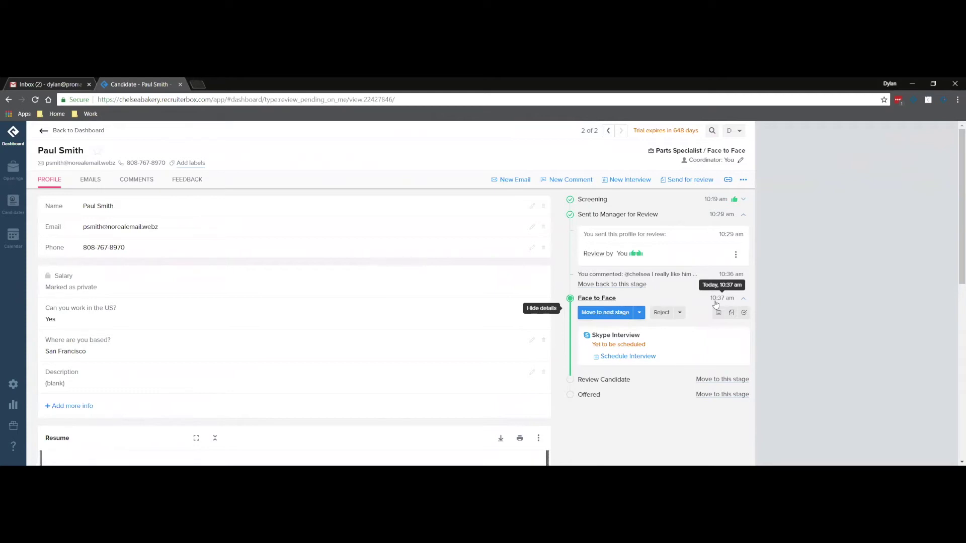
left_click(628, 357)
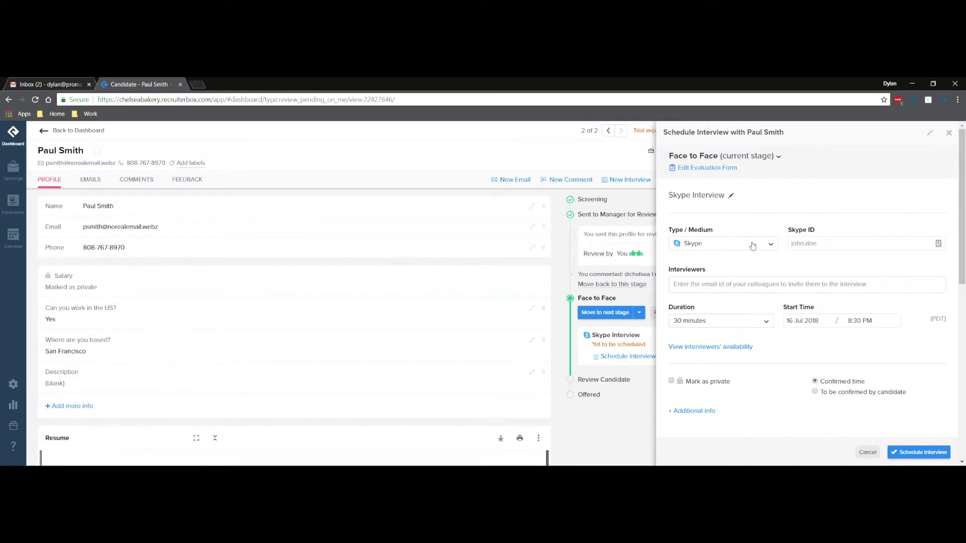
left_click(753, 246)
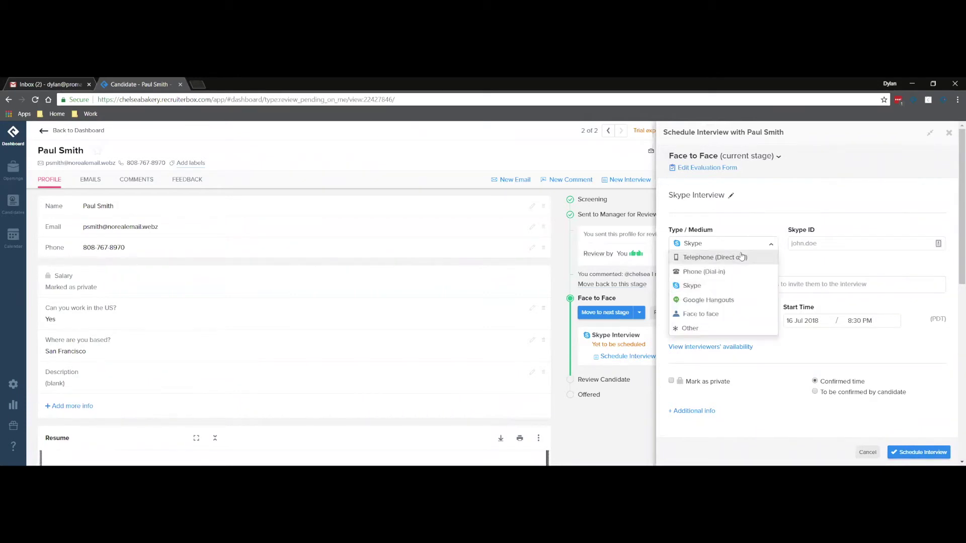
left_click(729, 257)
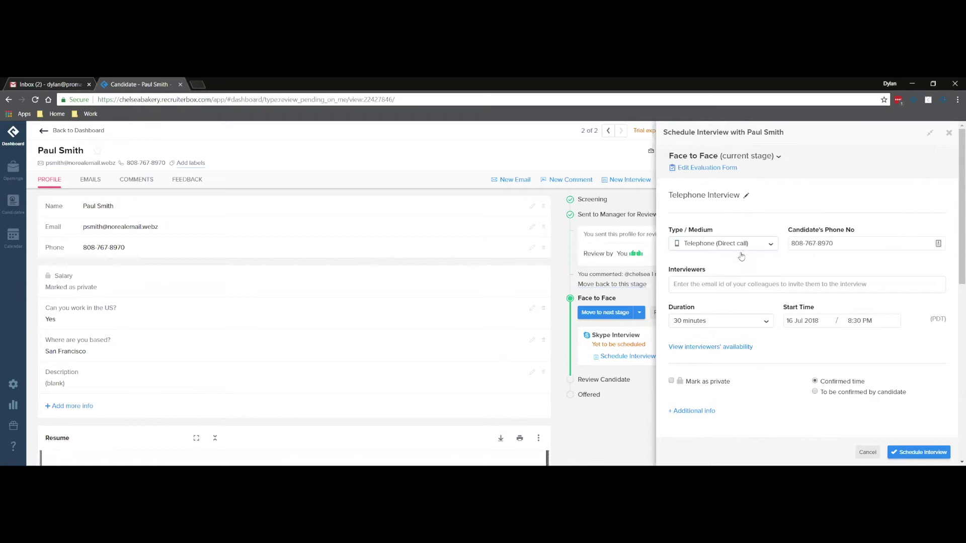
left_click(769, 248)
left_click(739, 249)
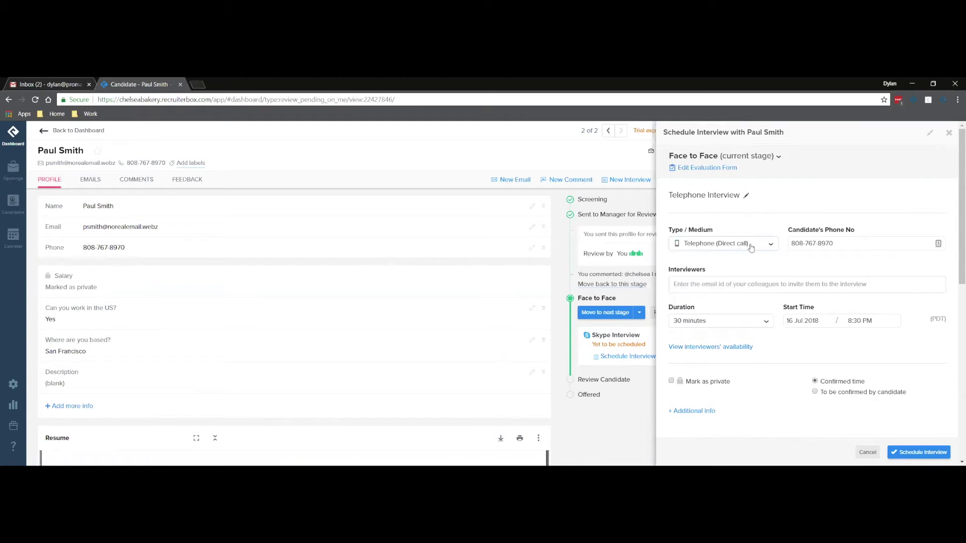
- Add yourself and one colleague from the user list as interviewers
left_click(718, 283)
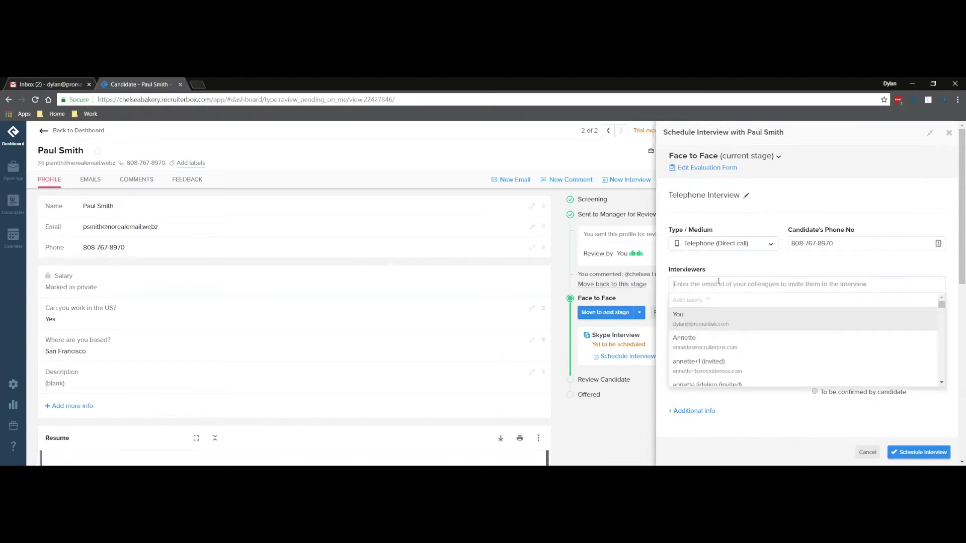
left_click(688, 323)
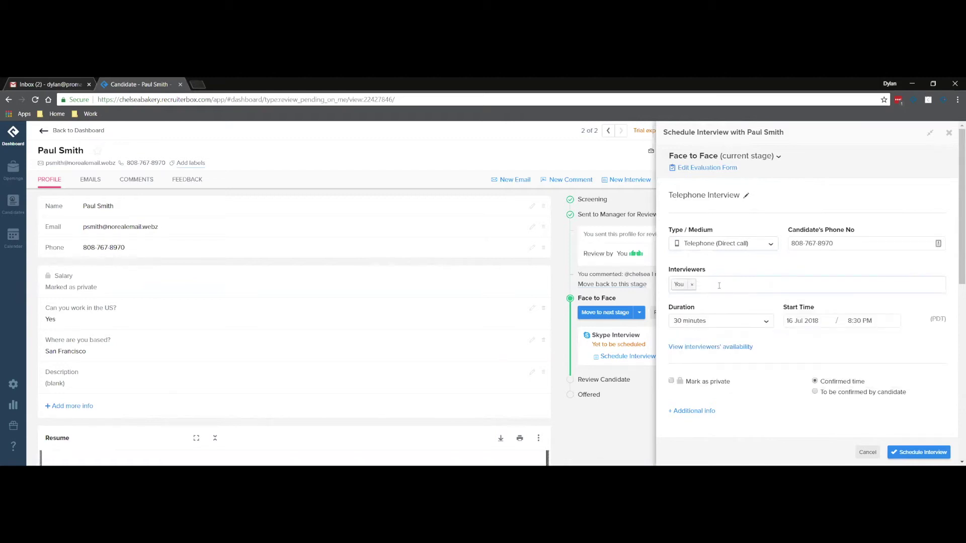
left_click(719, 285)
type("chelsea")
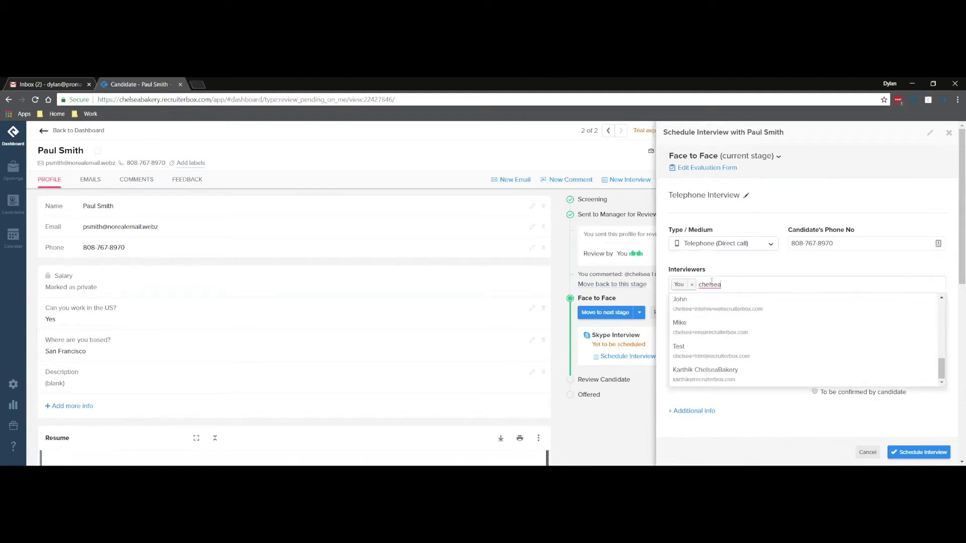
double_click(700, 285)
key("BackSpace")
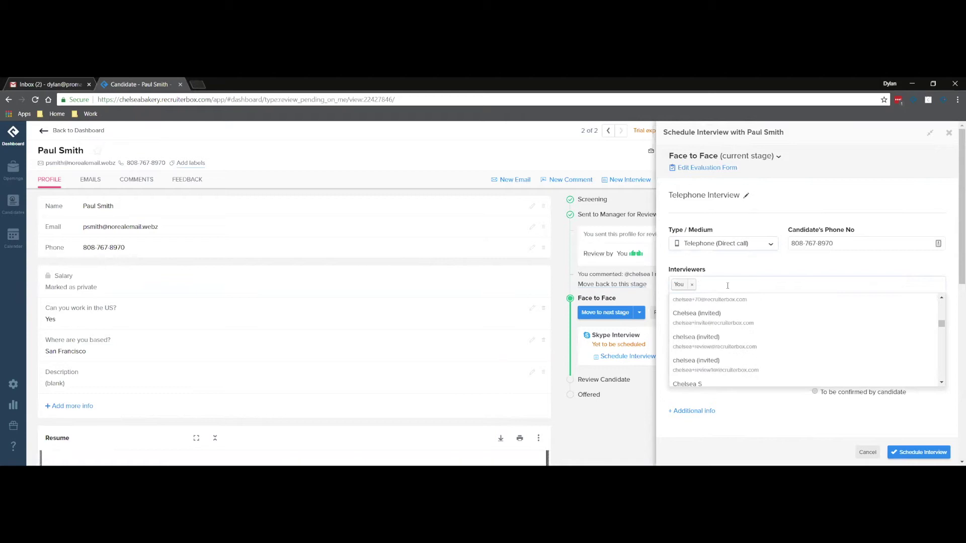
type("annett")
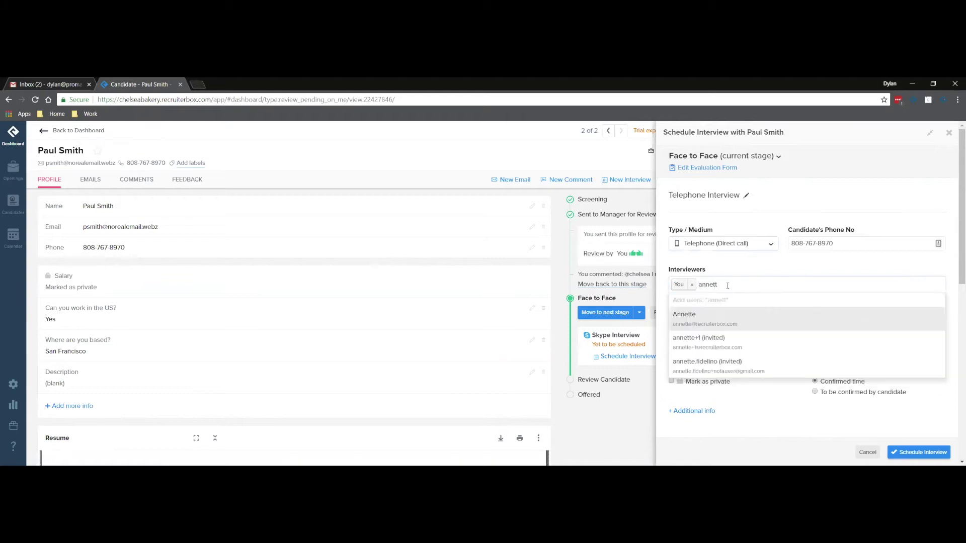
left_click(702, 314)
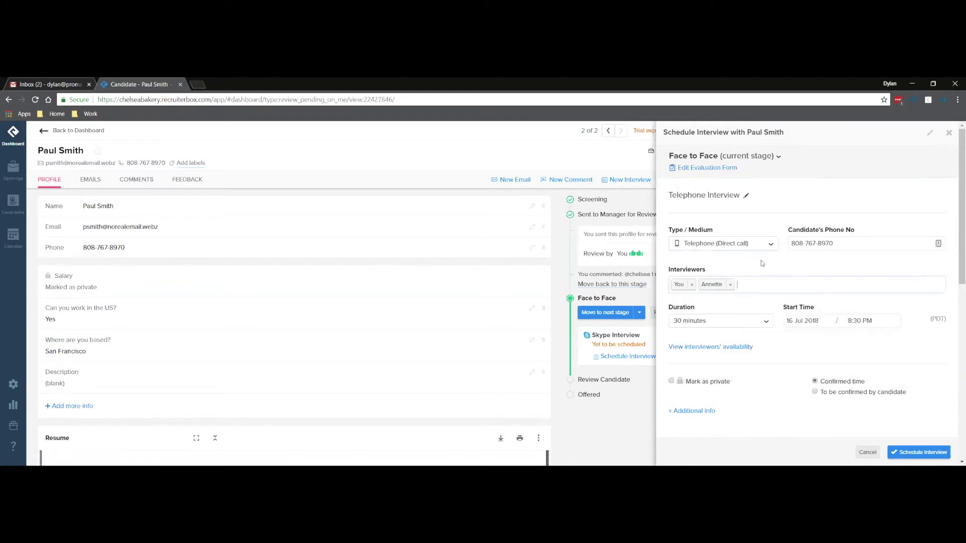
- Keep the interview duration at 30 minutes and set the start time to 20 Jul 2018, 9:30 AM
left_click(762, 322)
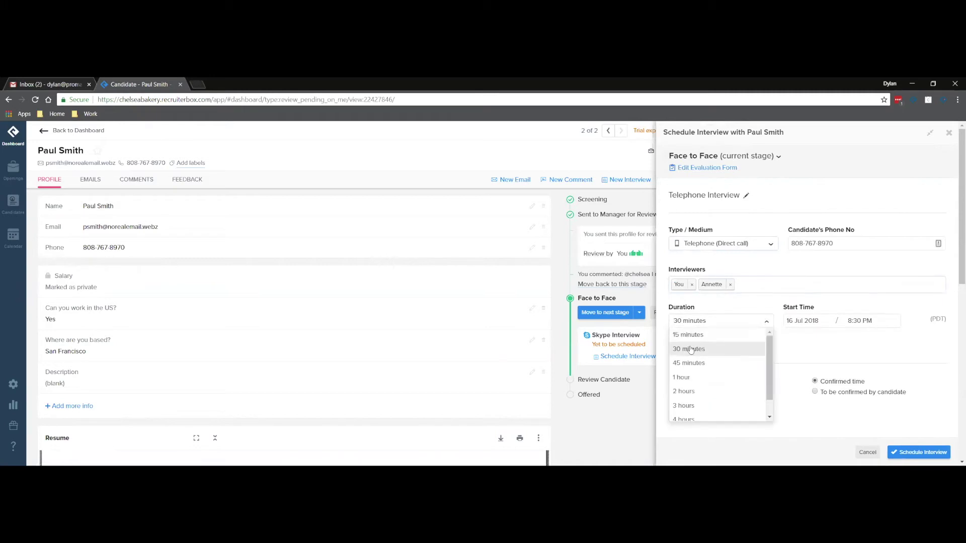
left_click(810, 320)
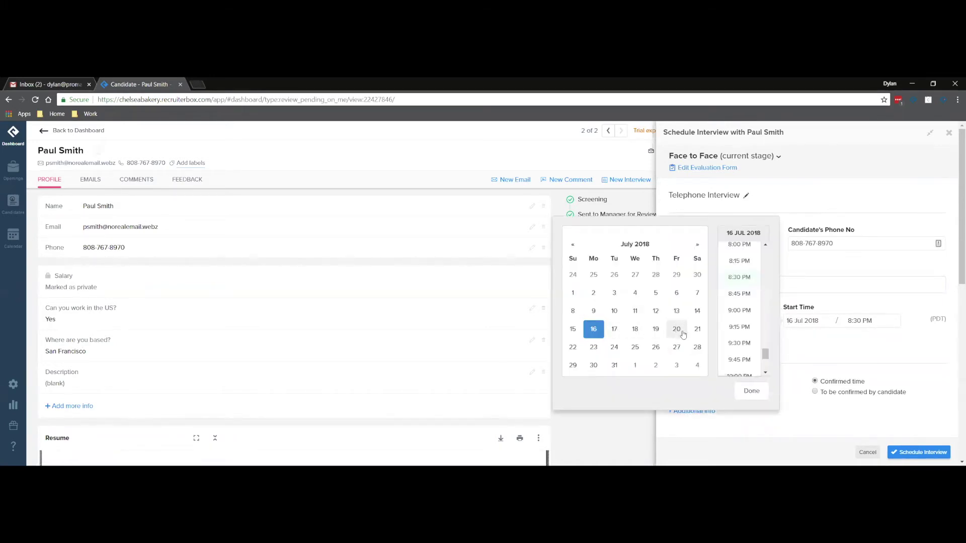
left_click(676, 328)
left_click(865, 330)
left_click(856, 322)
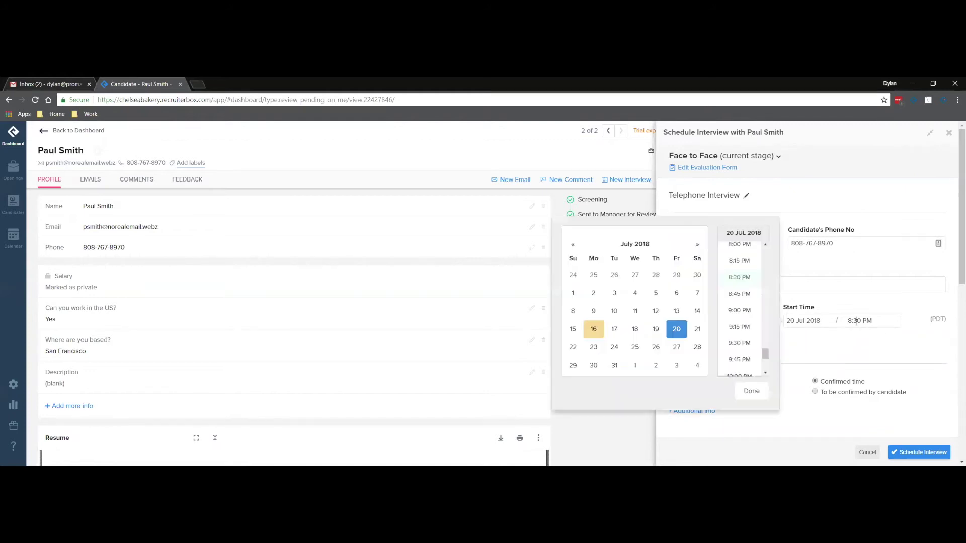
scroll(739, 307, "up", 8)
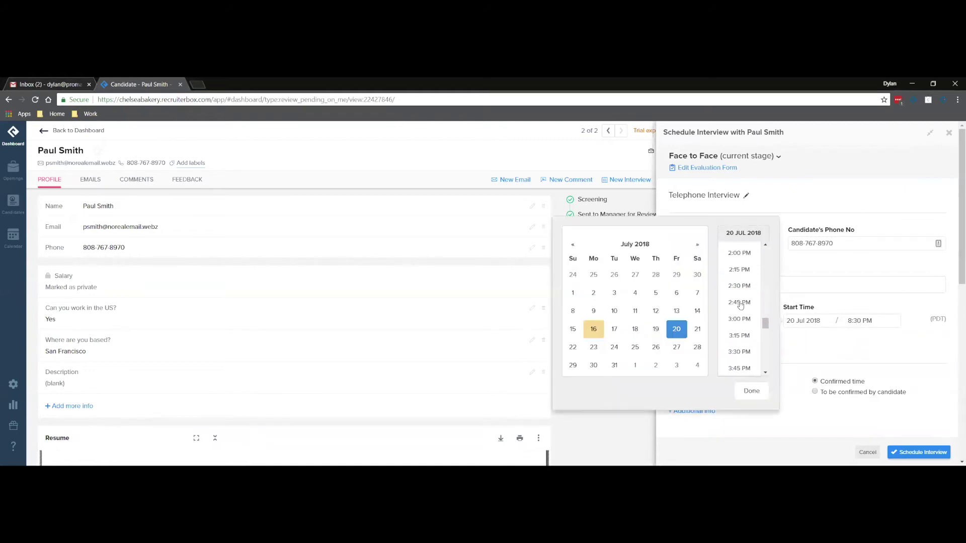
scroll(738, 307, "up", 5)
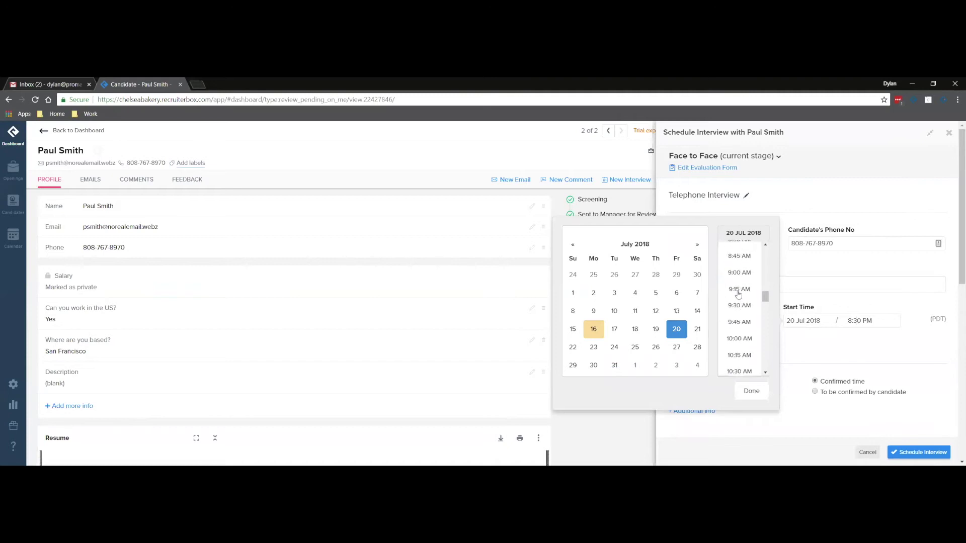
left_click(739, 305)
left_click(920, 346)
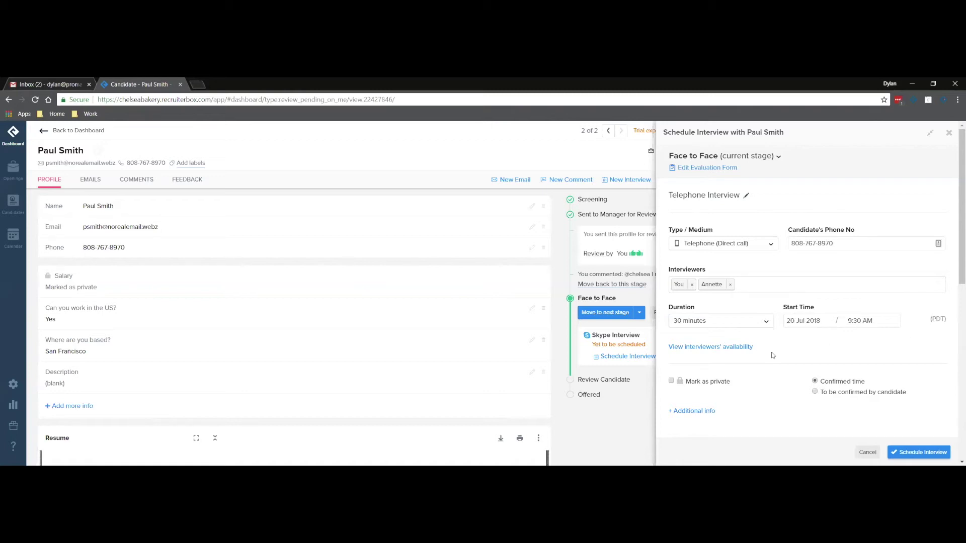
- Schedule the telephone interview with the details entered
left_click(918, 452)
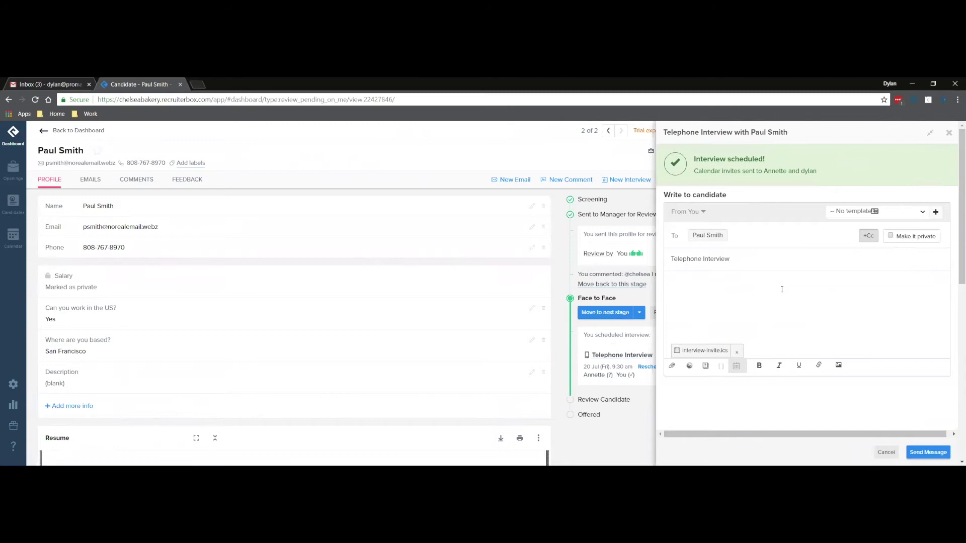
- Draft a message thanking the candidate for applying and inviting them to "an in person interview on July 20th, 2018", and close it unsent
type("Hi Paul,  ")
type("Thank you ag")
type("ain for apply")
type("ing! Here is an in")
type("vite ")
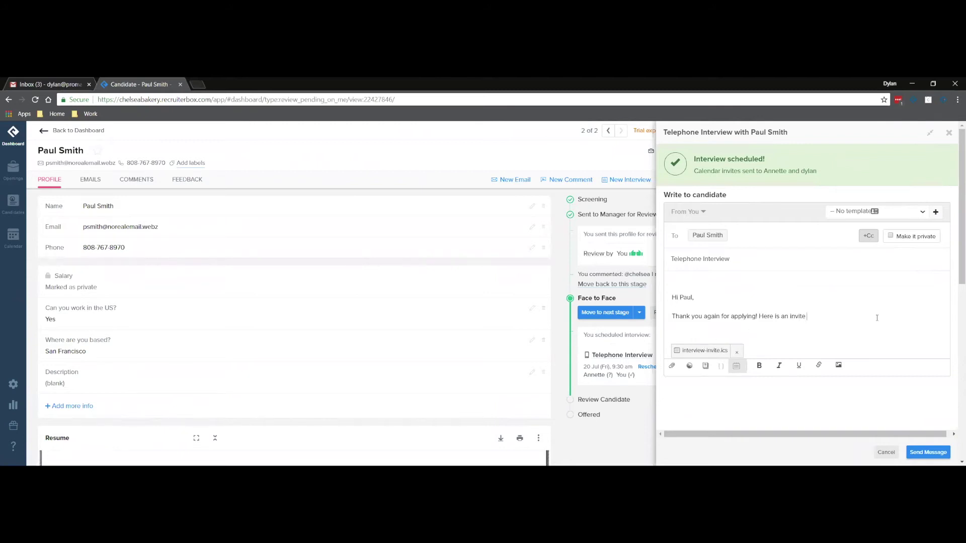
type("to attend an in person interview on July 20th, 2018. See you soon!")
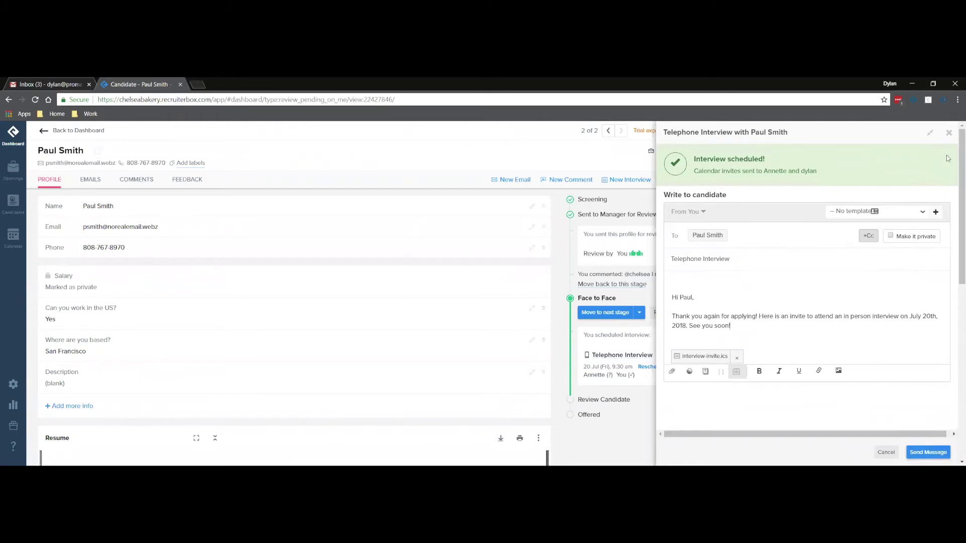
left_click(947, 133)
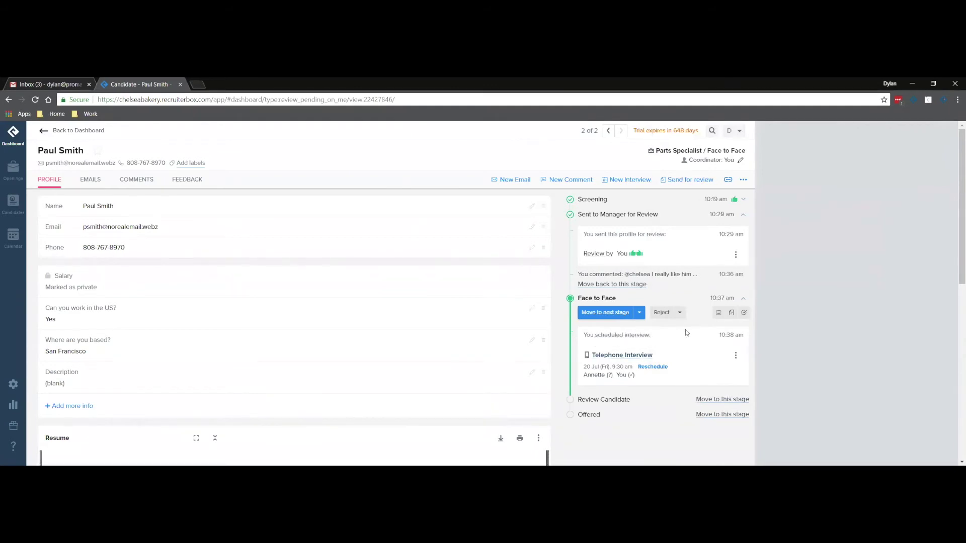
- Check the interviewers' invitation status, and switch to Gmail to view the telephone interview invitation email
mouse_move(632, 377)
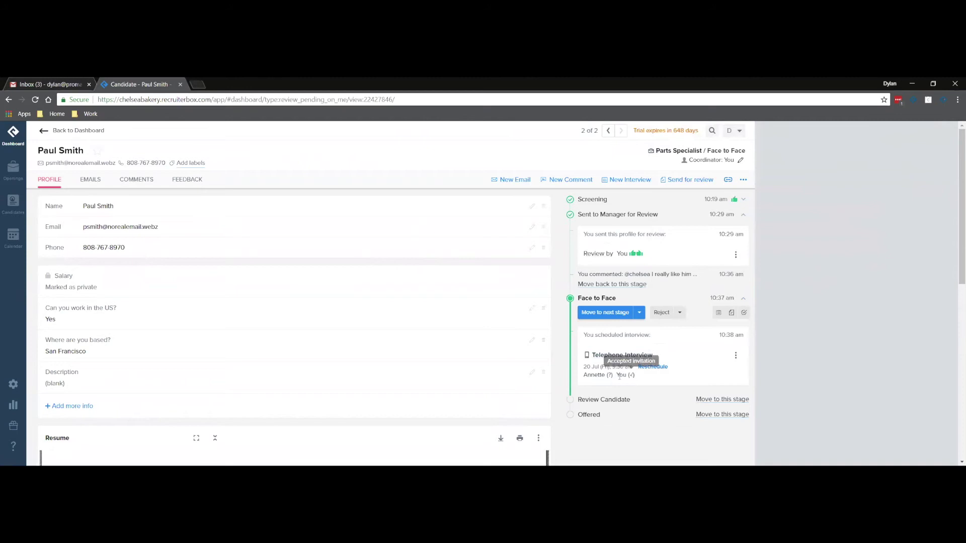
left_click(46, 84)
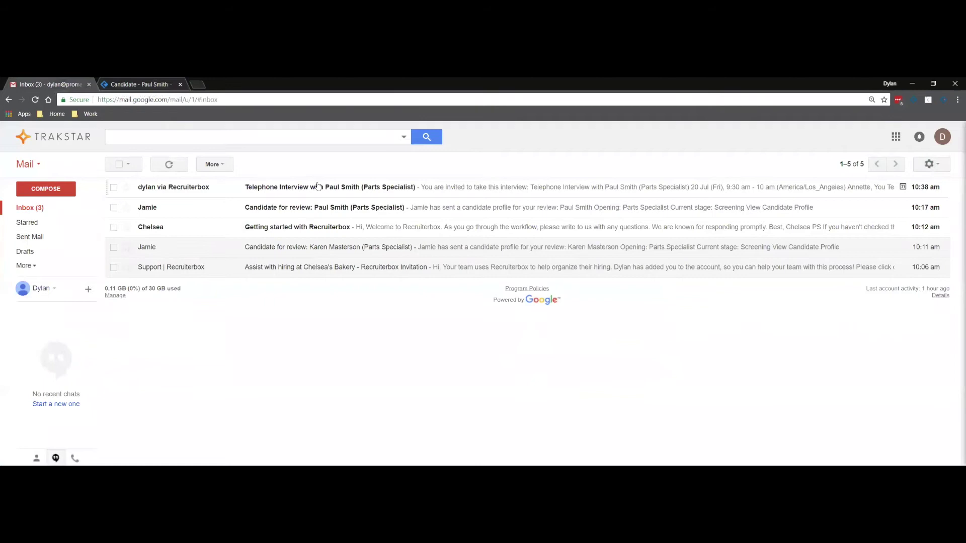
left_click(285, 187)
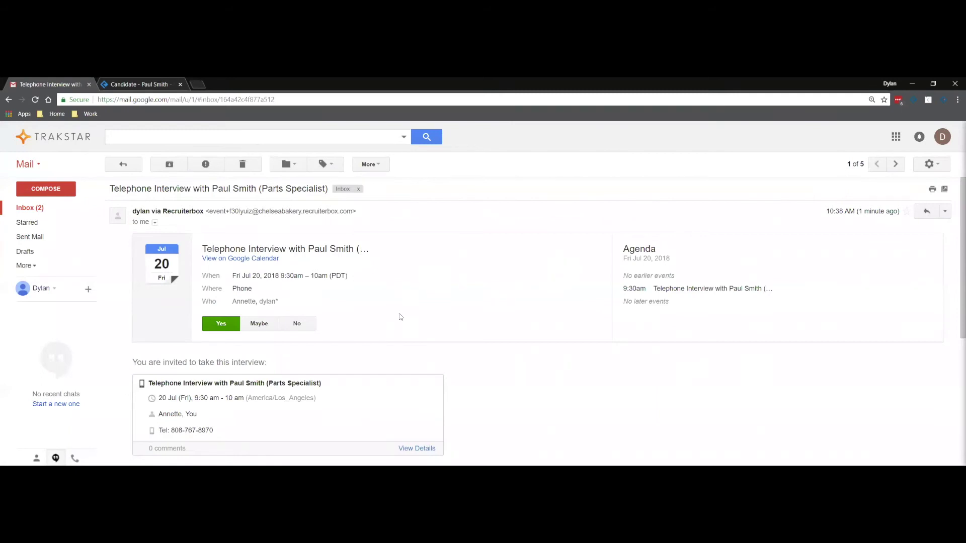
left_click(49, 208)
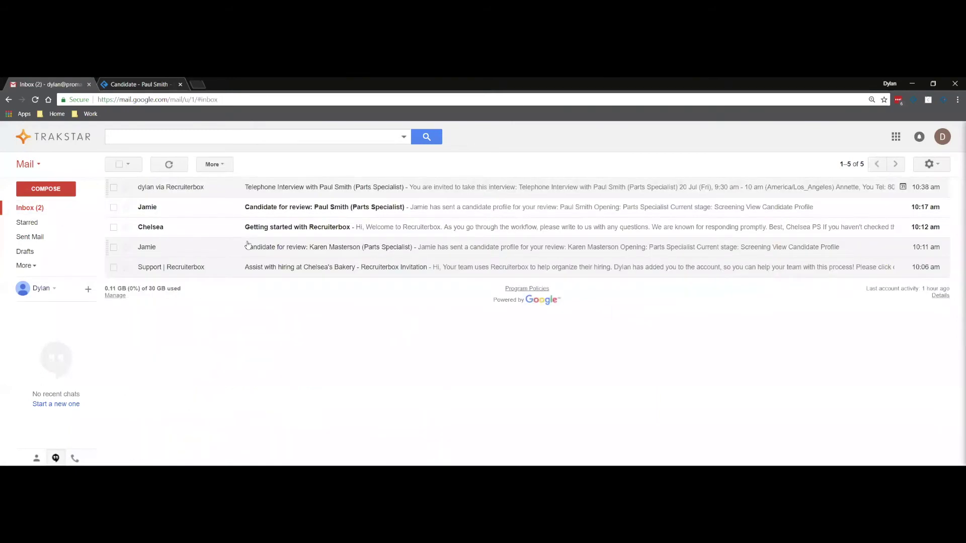
- Switch back to Recruiterbox and open your pending telephone interview evaluation form from the candidate's feedback
left_click(122, 85)
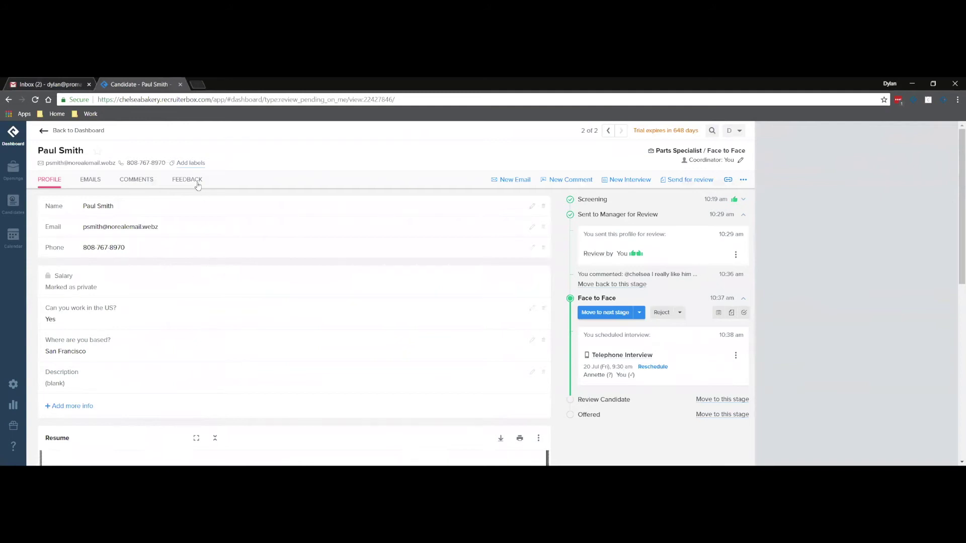
left_click(197, 183)
scroll(296, 372, "down", 1)
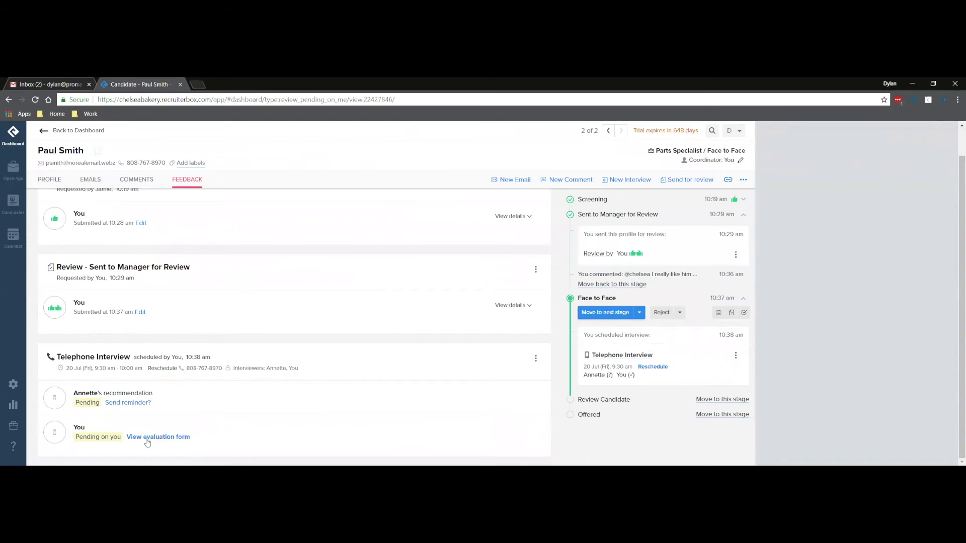
left_click(162, 440)
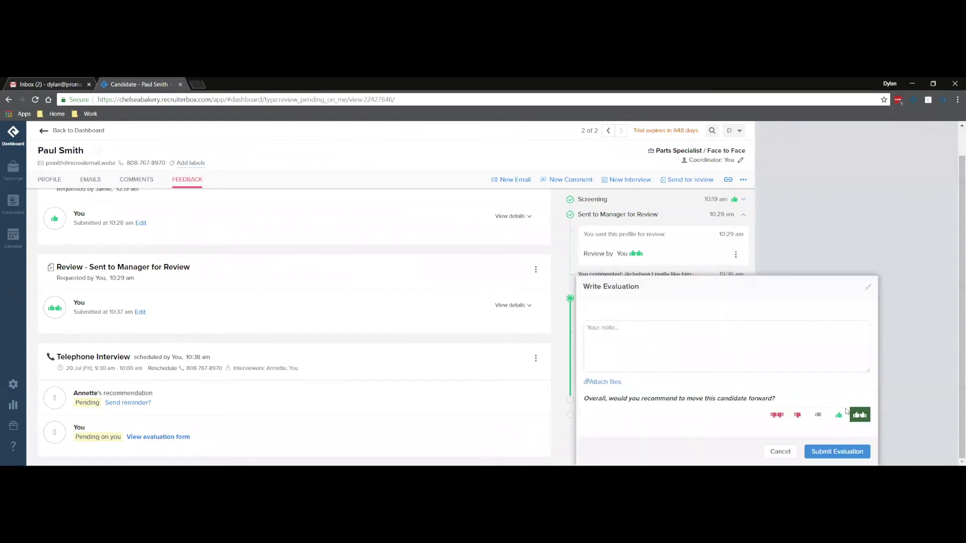
- Submit the evaluation with a double thumbs-up, noting that the candidate "is excellent, consider hiring him immediately"
type("Paul")
type(" is excellent")
type(" m")
type(", consider hiring him ")
type("immediately")
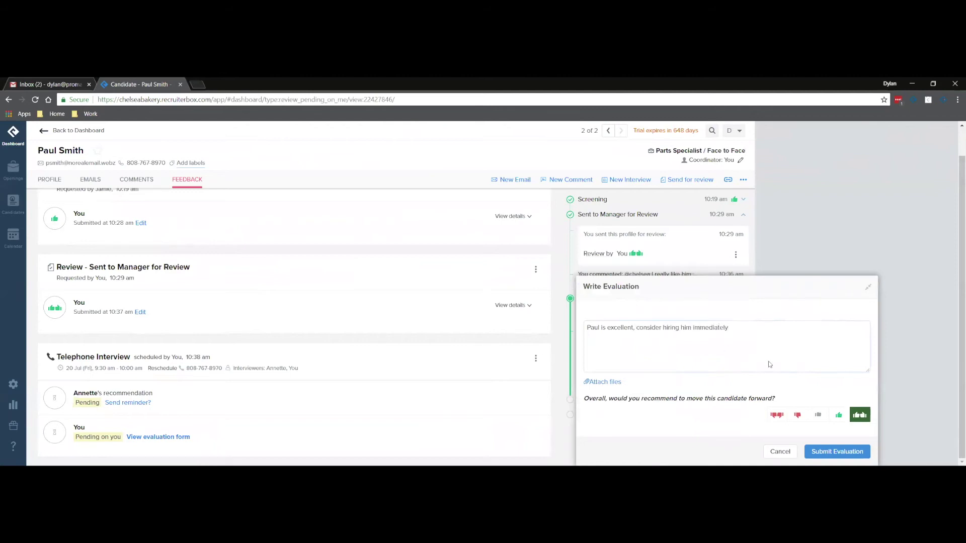
left_click(835, 452)
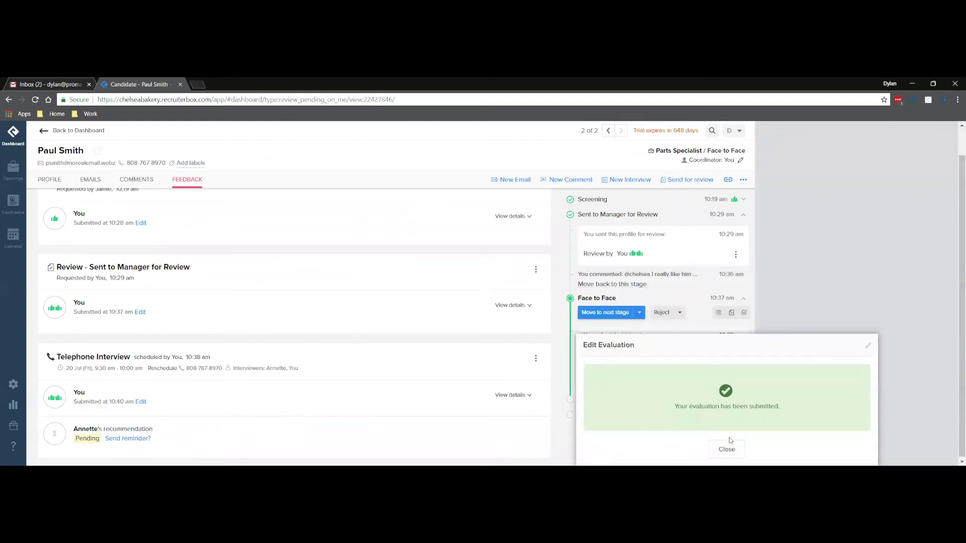
left_click(728, 448)
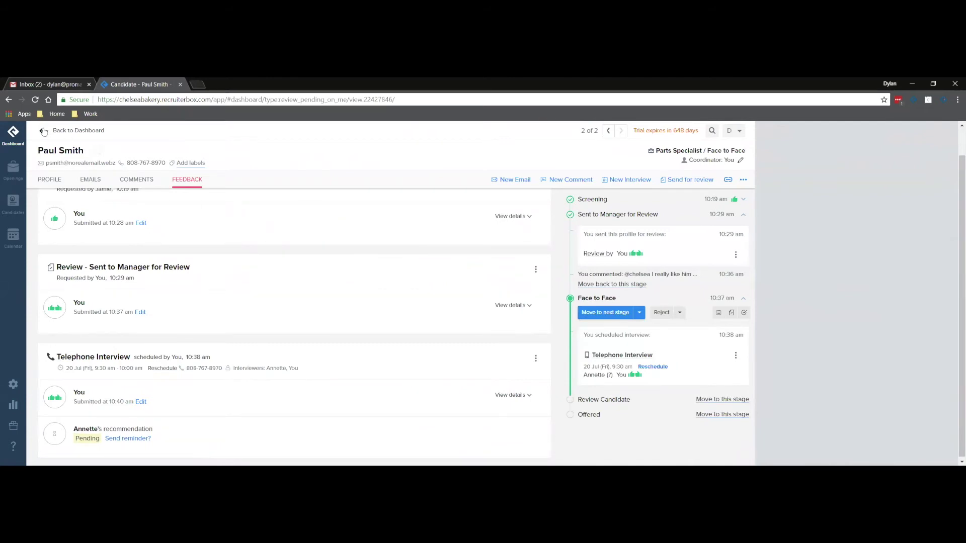
- On the dashboard, check candidates awaiting interviewer confirmation and open the candidate whose review is pending on you
left_click(43, 131)
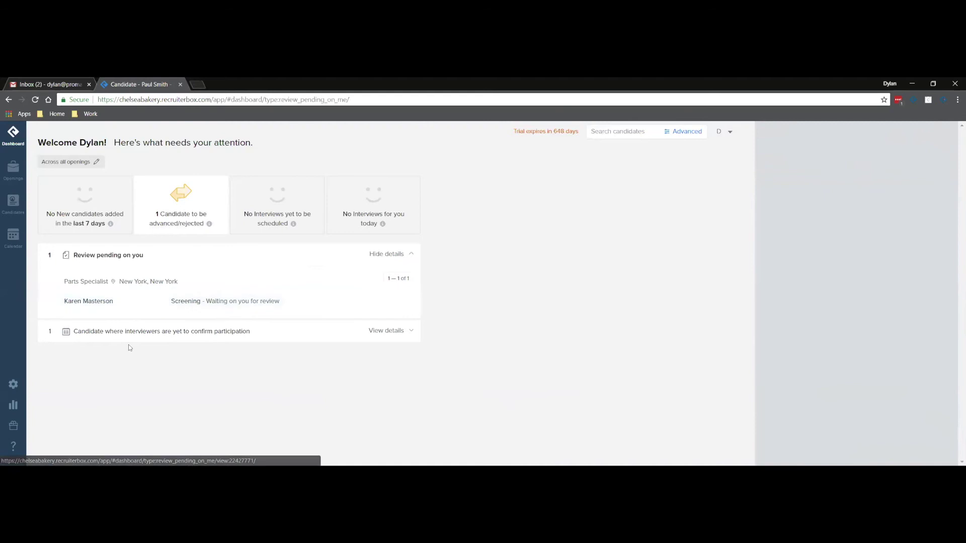
left_click(106, 335)
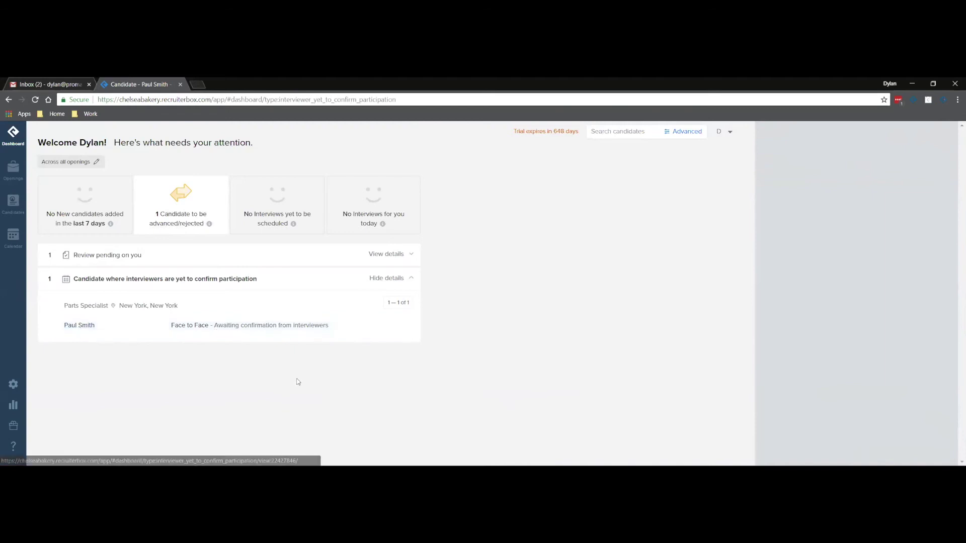
left_click(91, 255)
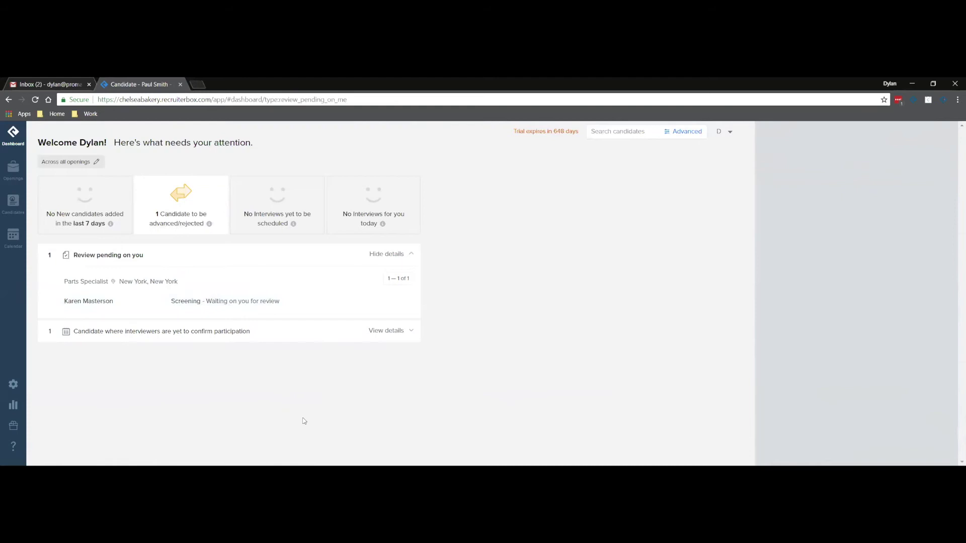
left_click(82, 301)
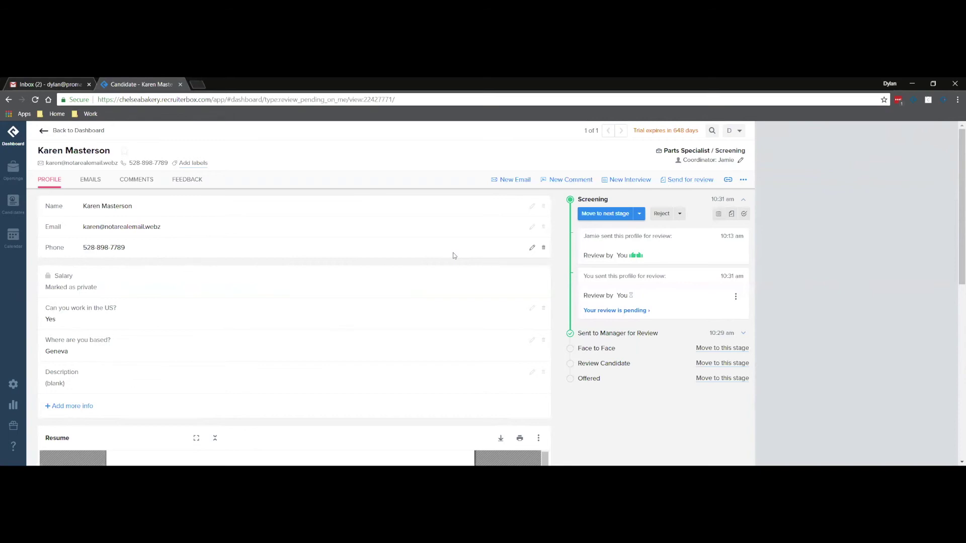
- Submit the pending review with a double thumbs-down, writing that the candidate "lacks the experience in this case, going to reject them."
left_click(605, 312)
left_click(596, 423)
type("Karen has appl")
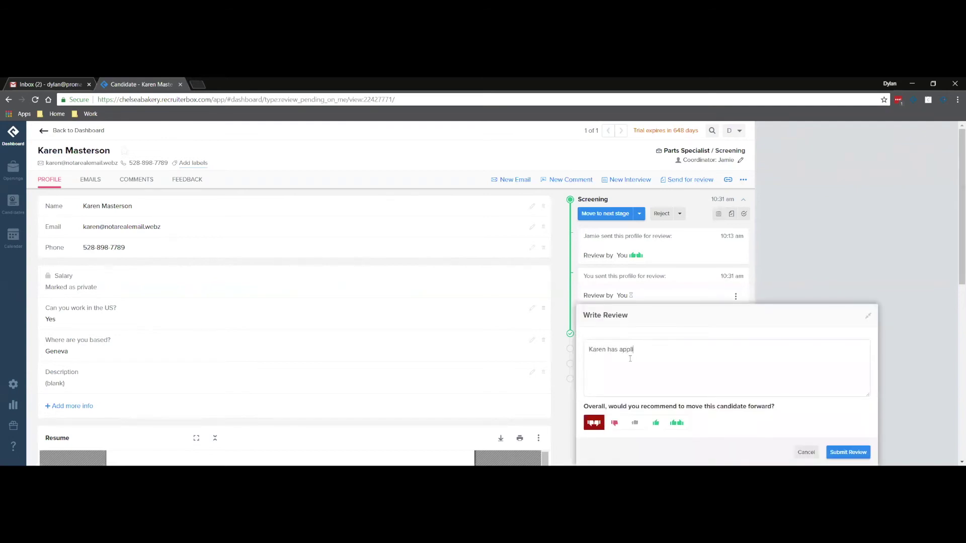
key("BackSpace")
key("BackSpace")
key("BackSpace")
key("BackSpace")
key("BackSpace")
key("BackSpace")
key("BackSpace")
type("lacks the experience in this case, going to reject them.")
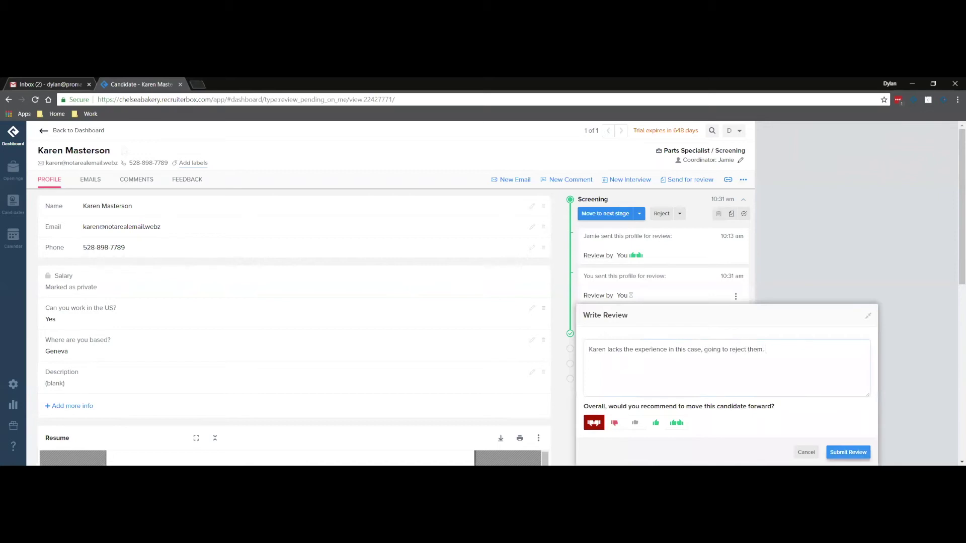
left_click(848, 452)
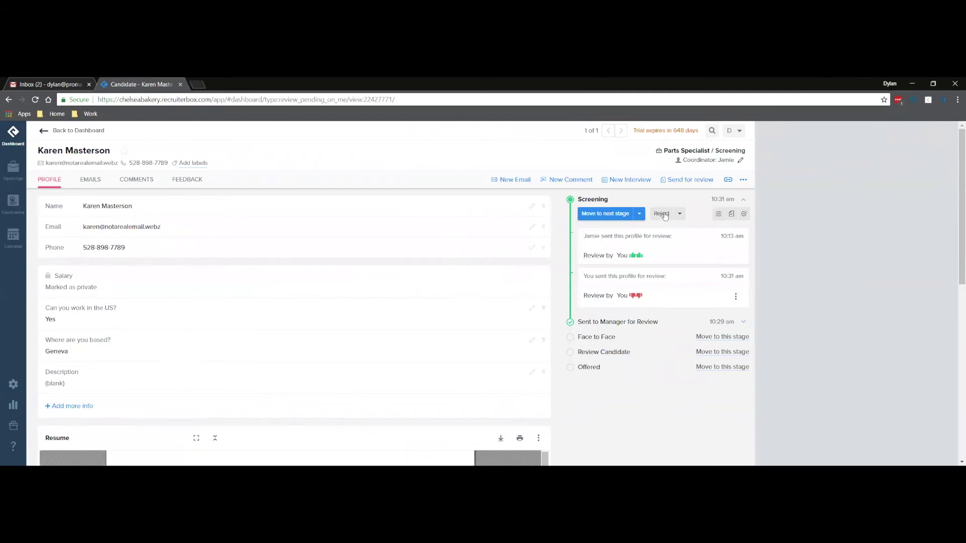
- Reject the candidate with the reason "Not a fit", explaining that the candidate "lacks the experience we need."
left_click(663, 214)
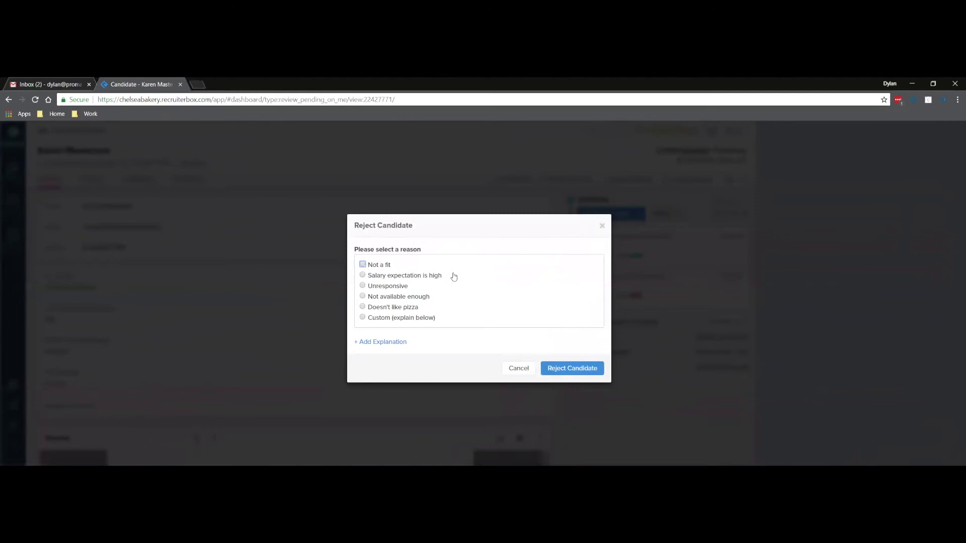
left_click(378, 266)
left_click(374, 343)
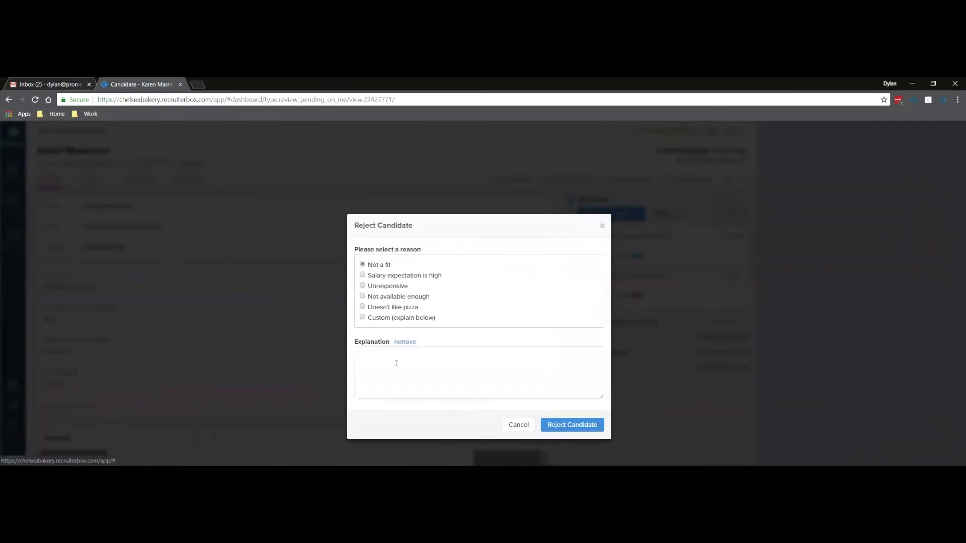
type("Karen lacks the experience we need.")
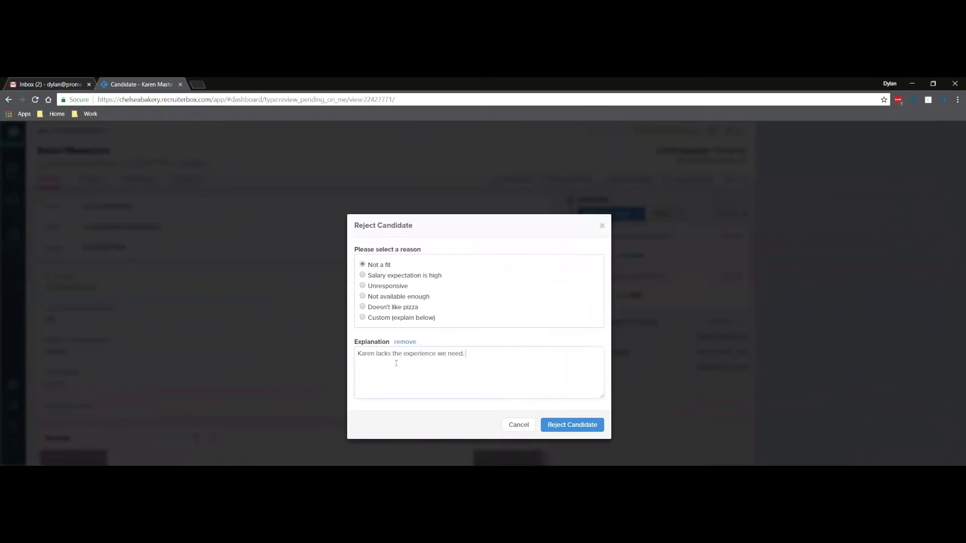
left_click(578, 426)
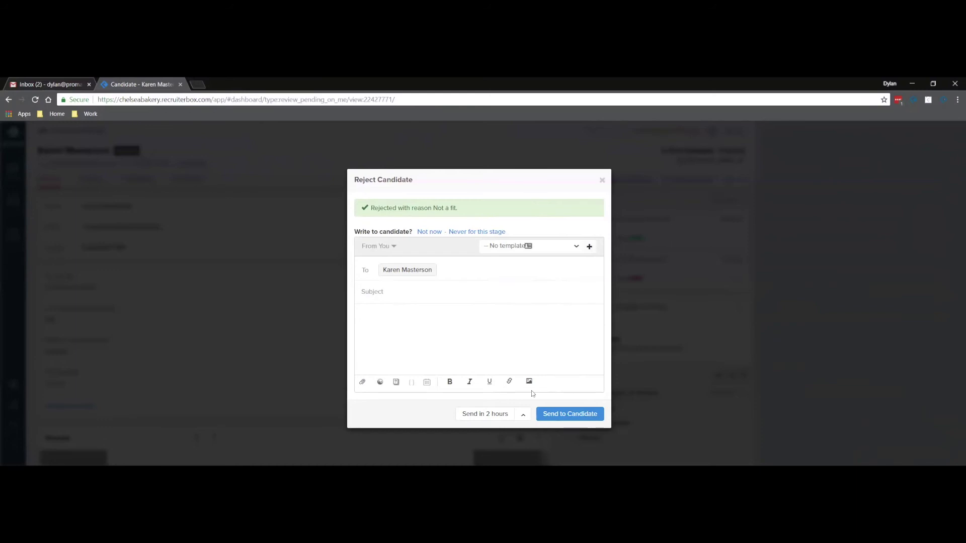
- Look over the email templates for the rejection message, and skip writing to the candidate for now
left_click(576, 246)
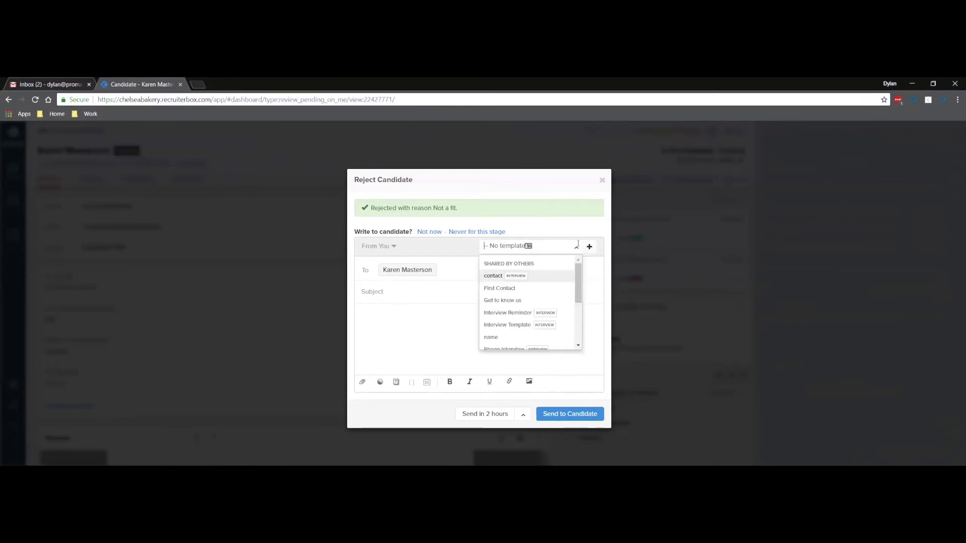
left_click(576, 246)
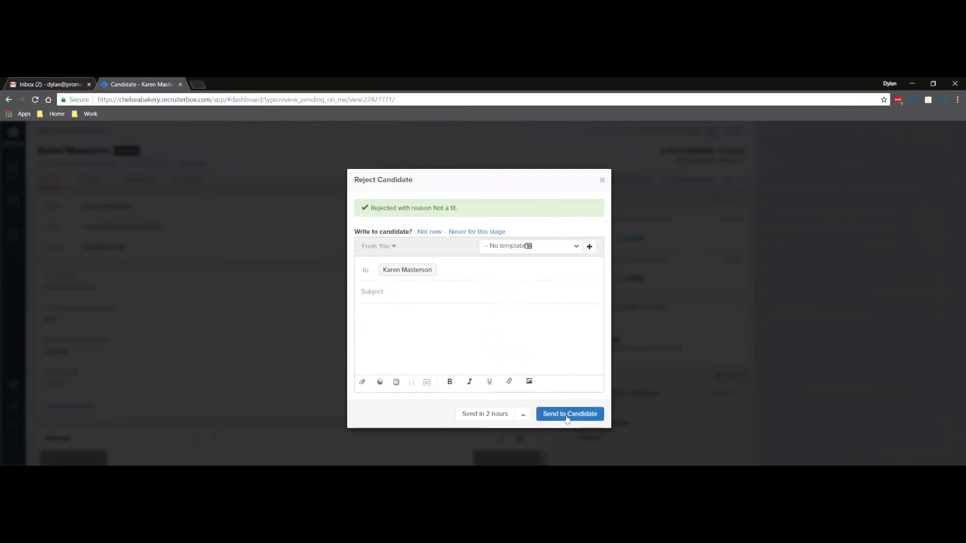
left_click(439, 232)
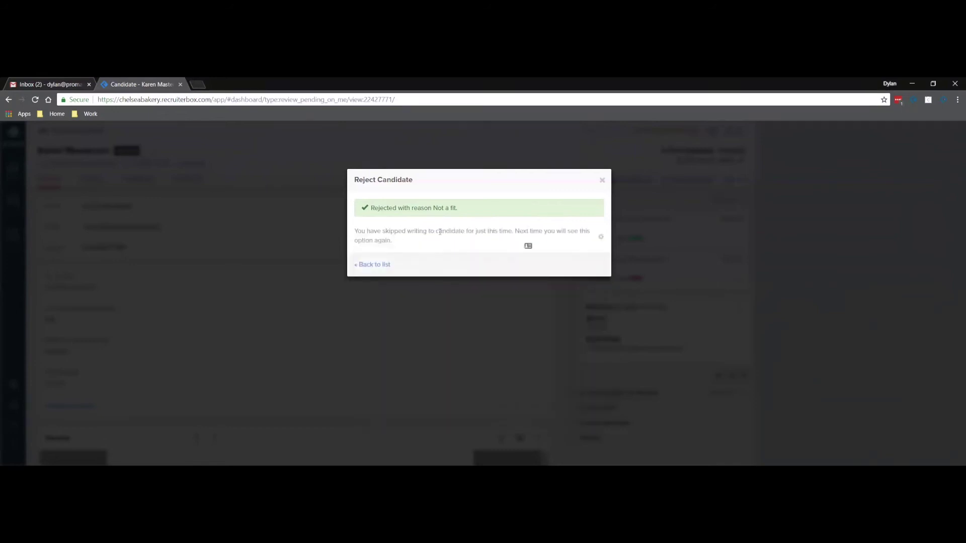
left_click(602, 180)
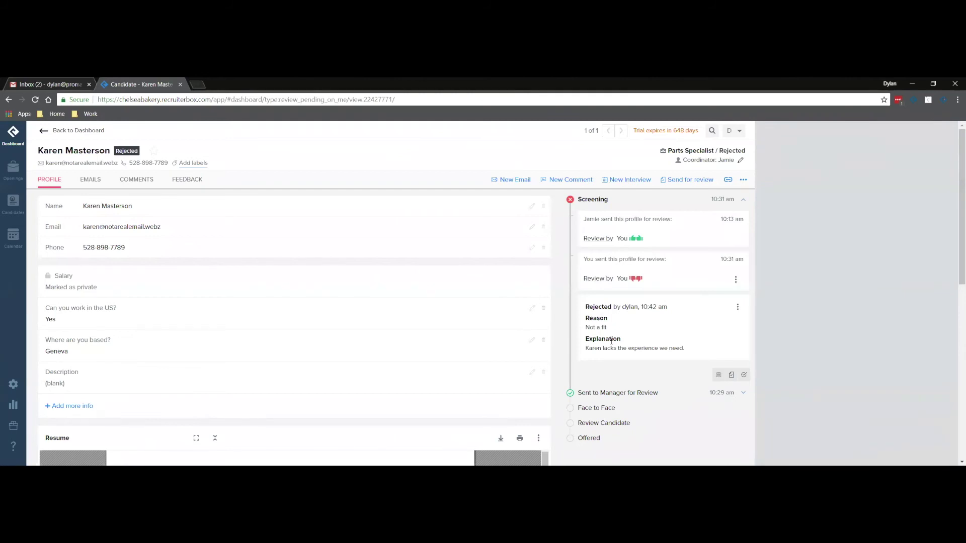
- Check the options for the rejection entry, and view the dashboard's candidate awaiting interviewer confirmation
left_click(738, 308)
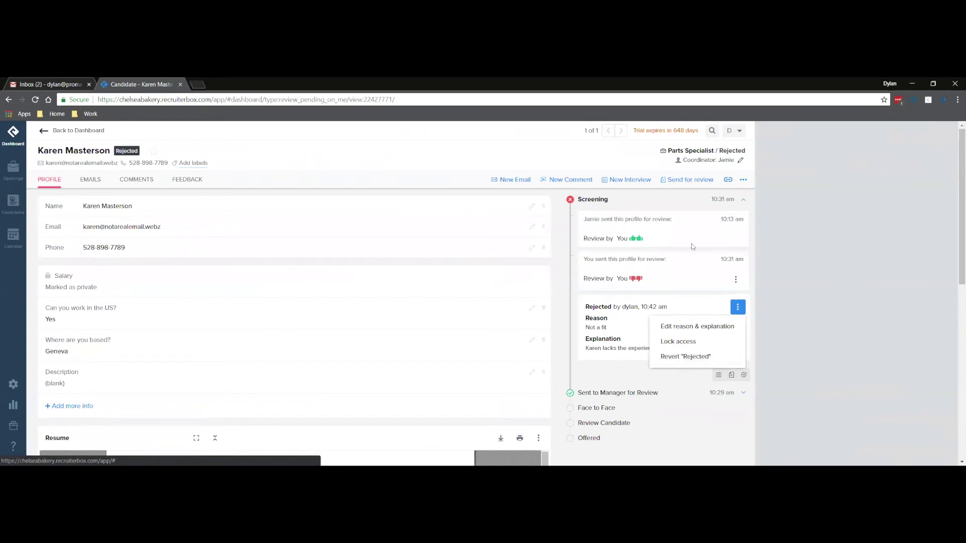
left_click(381, 158)
left_click(13, 139)
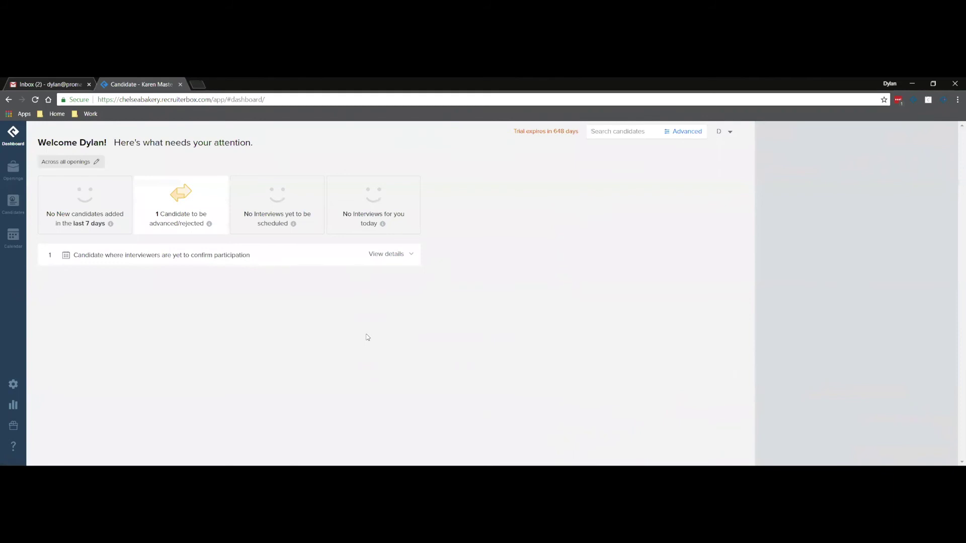
left_click(226, 255)
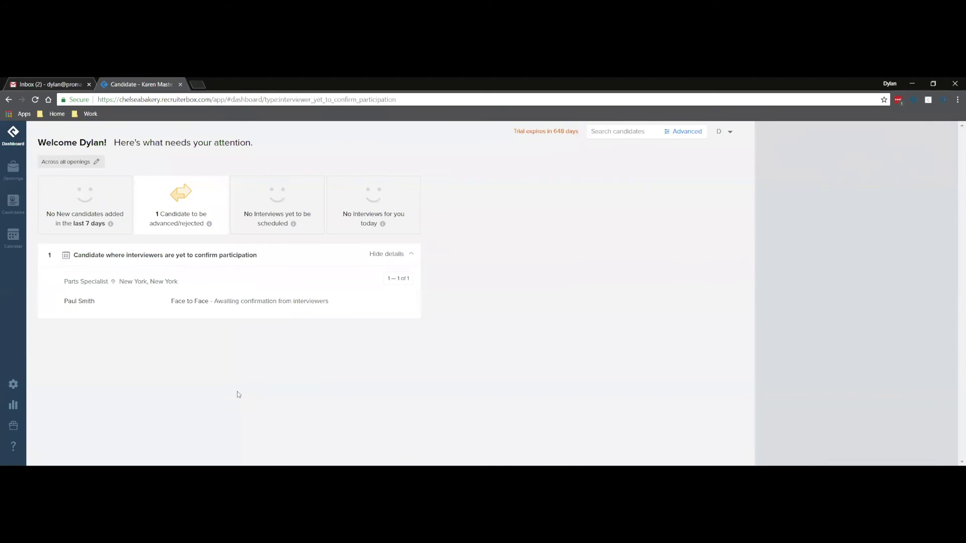
- Open the candidates list, remove the pending tasks filter and show only candidates in the Face to Face stage
left_click(11, 207)
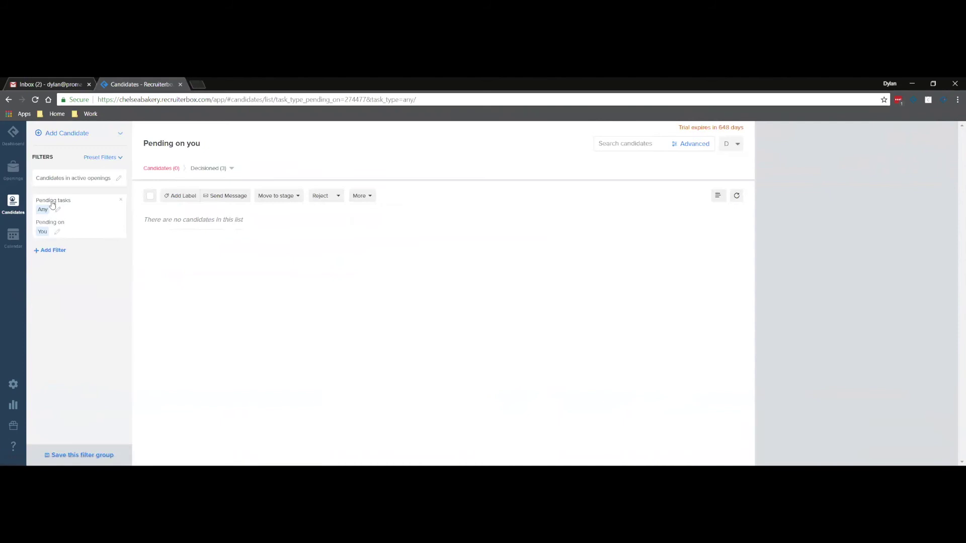
left_click(121, 200)
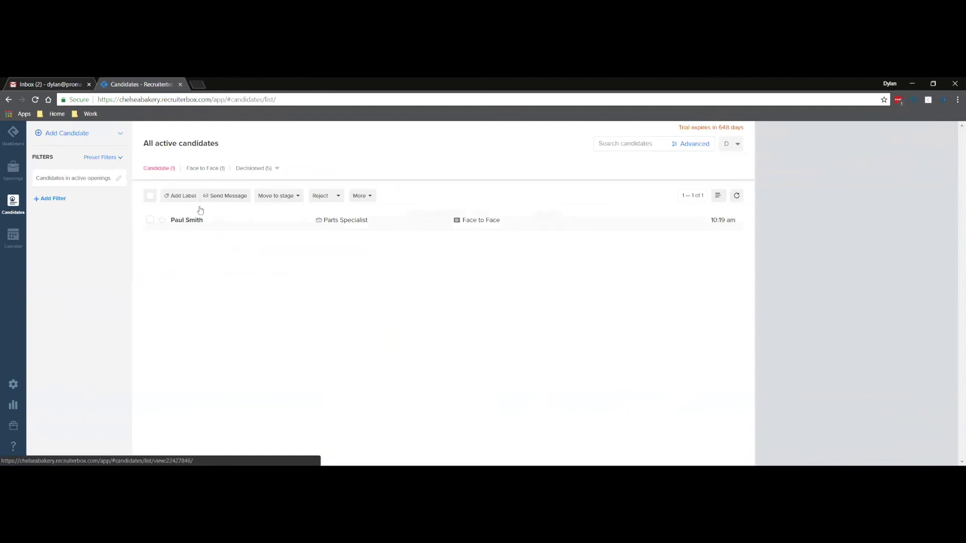
left_click(209, 169)
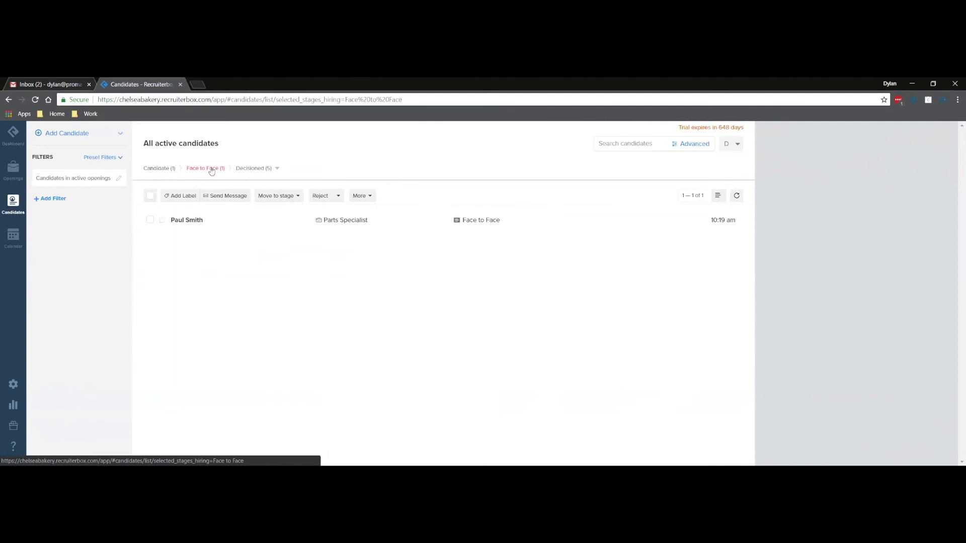
- Look through the decision statuses and the preset filters available for the candidates list
left_click(262, 170)
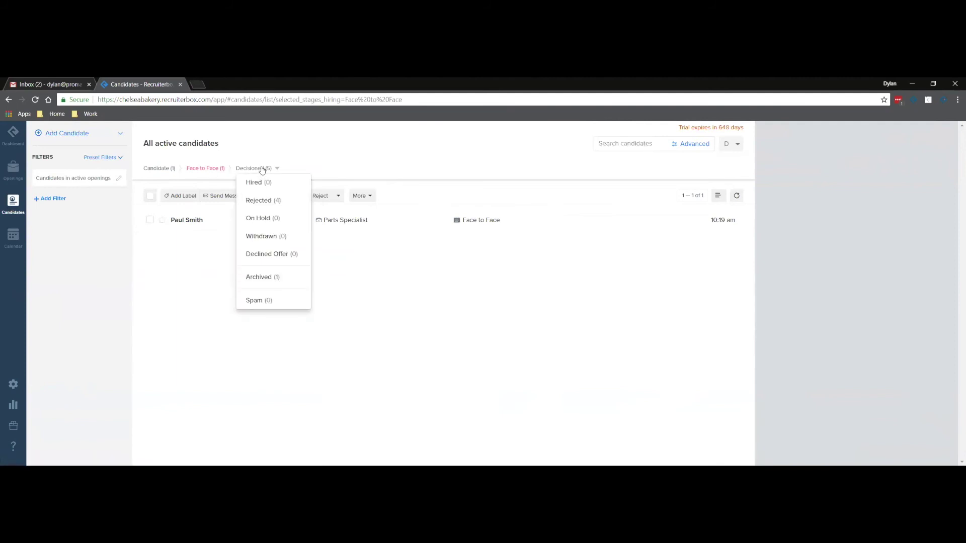
left_click(262, 170)
left_click(260, 170)
left_click(260, 169)
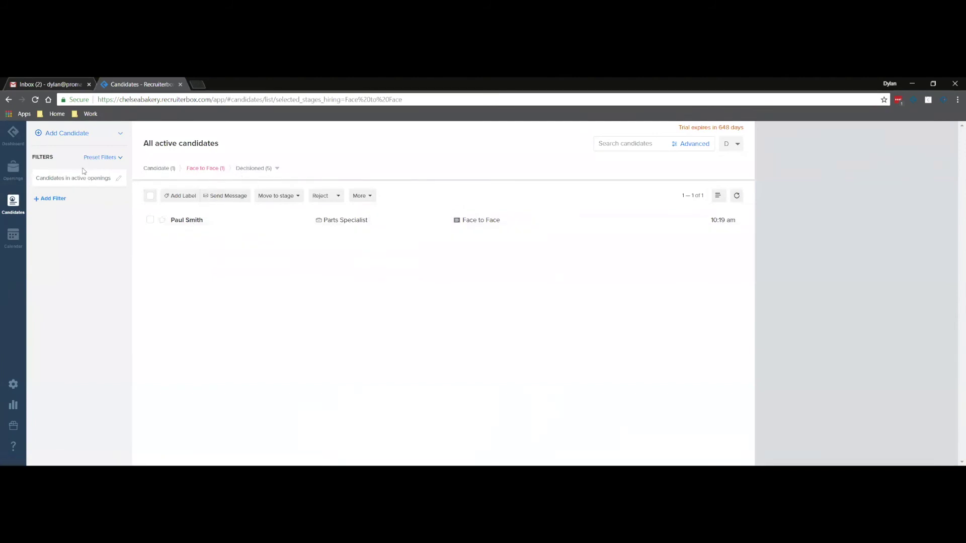
left_click(107, 158)
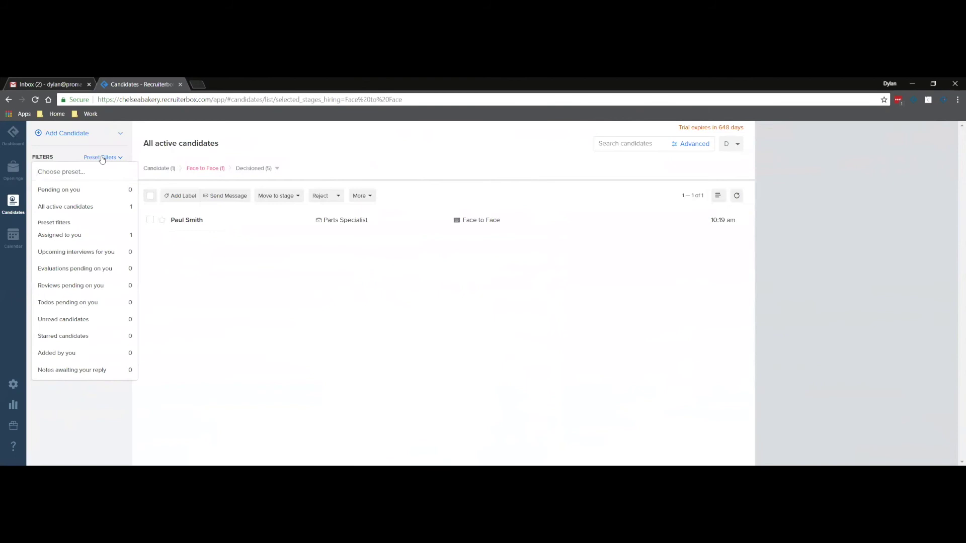
left_click(102, 158)
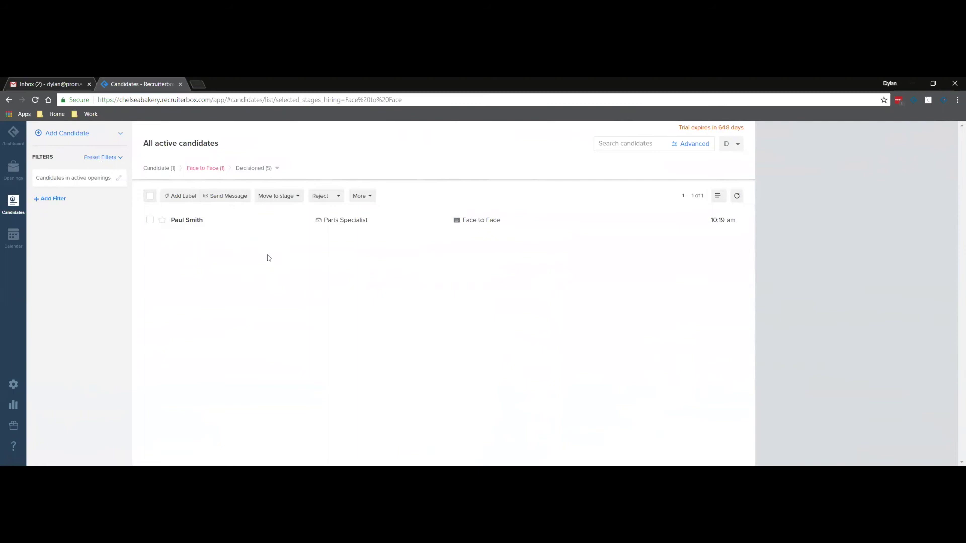
- Try the quick candidate search with a candidate's first name, and clear the search text
left_click(621, 144)
type("Paul")
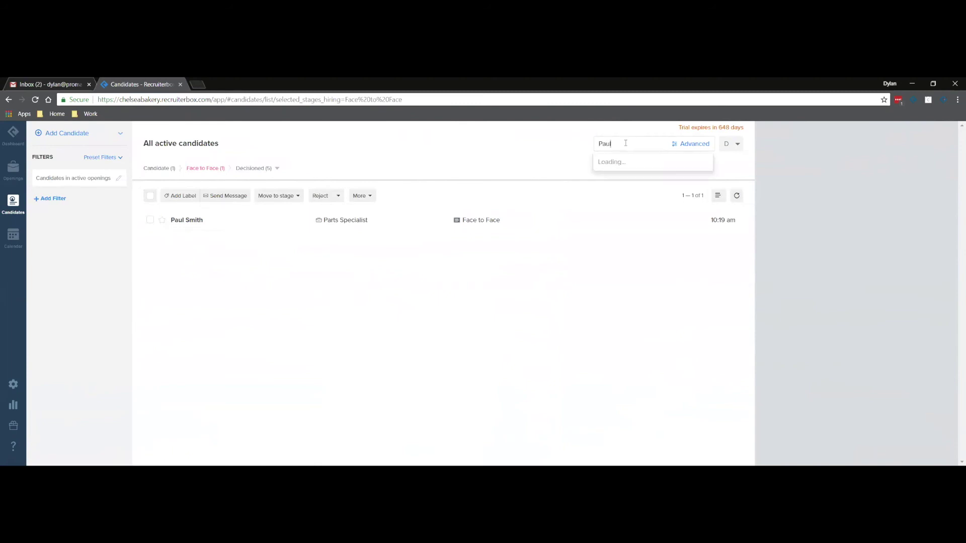
key("BackSpace")
key("BackSpace")
key("BackSpace")
key("BackSpace")
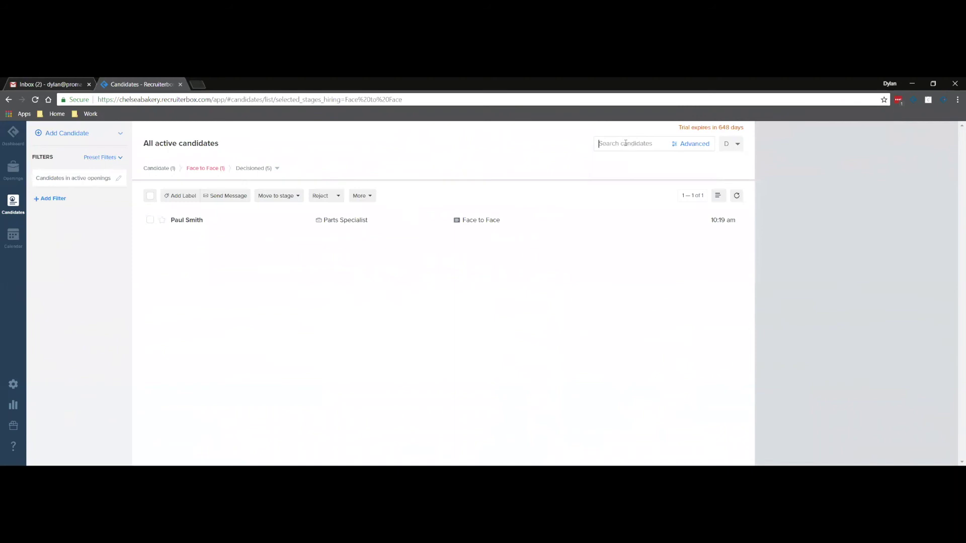
- Run an advanced candidate search for the decision status Rejected, leaving the creation dates empty
left_click(695, 145)
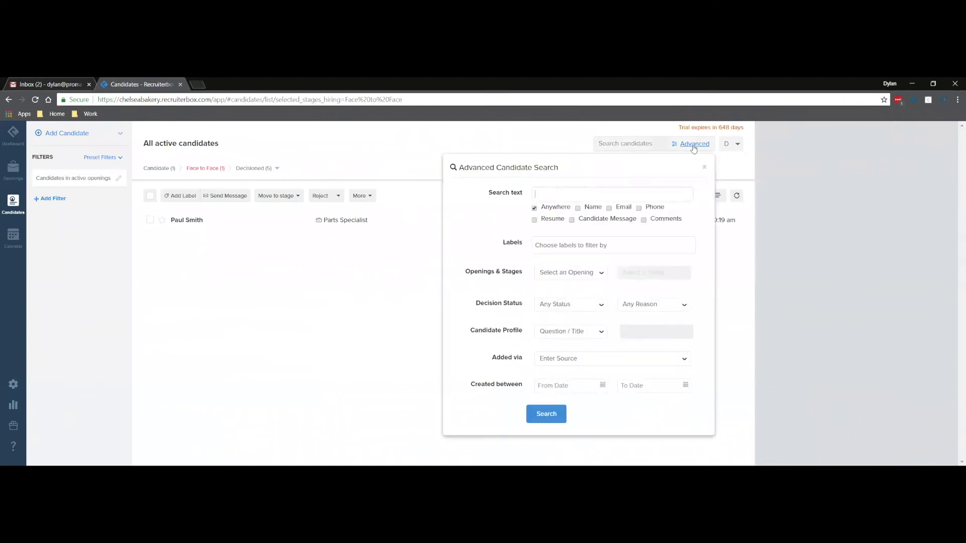
left_click(599, 304)
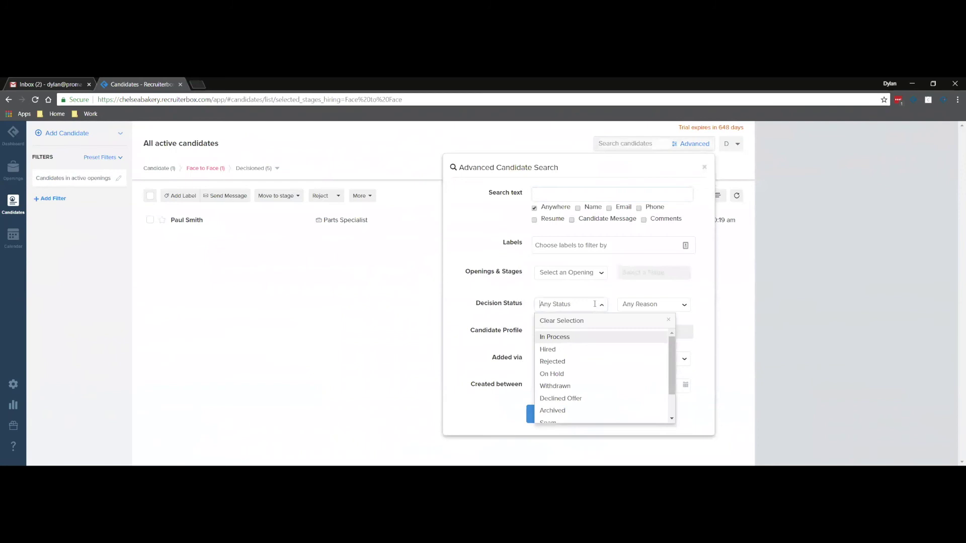
left_click(566, 362)
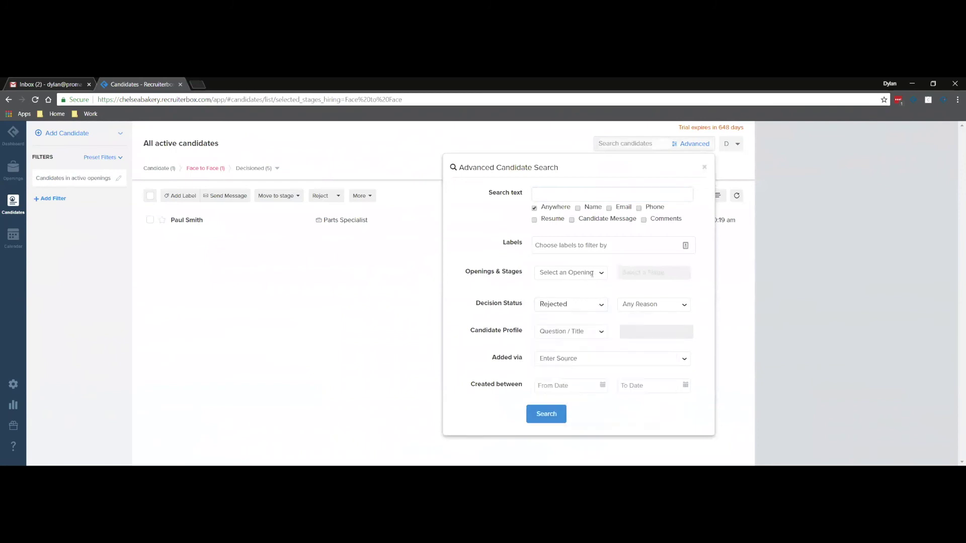
left_click(558, 388)
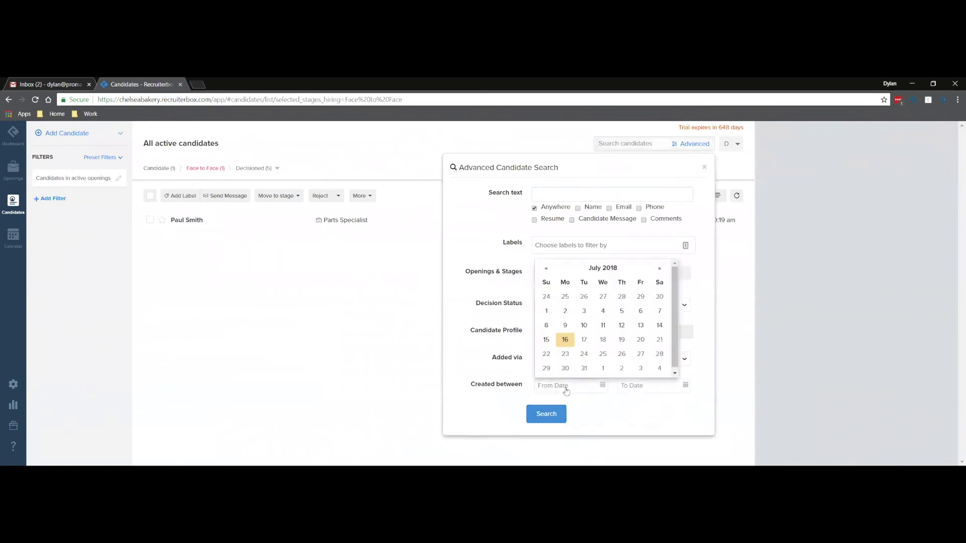
left_click(606, 406)
left_click(546, 414)
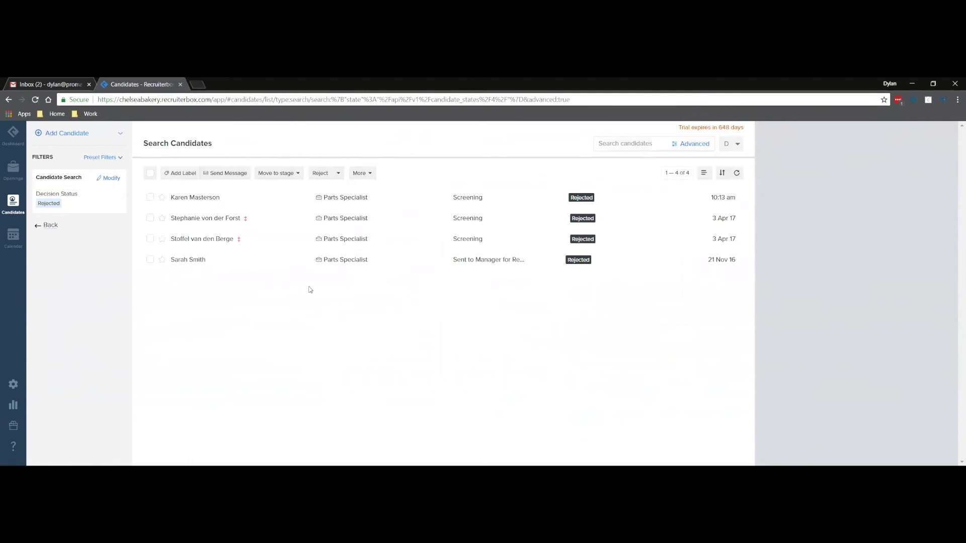
- View the candidates pending on you, the openings assigned to you and the dashboard overview
left_click(13, 204)
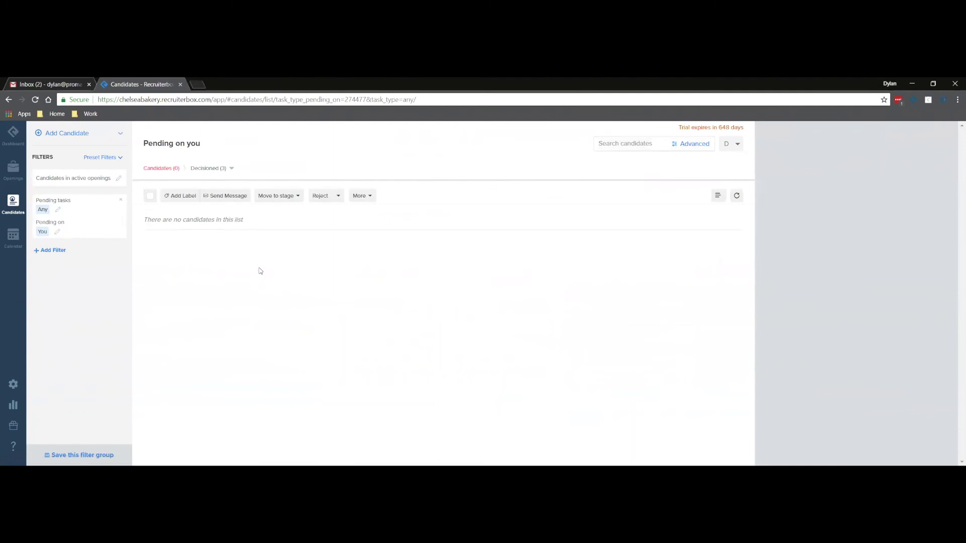
left_click(15, 172)
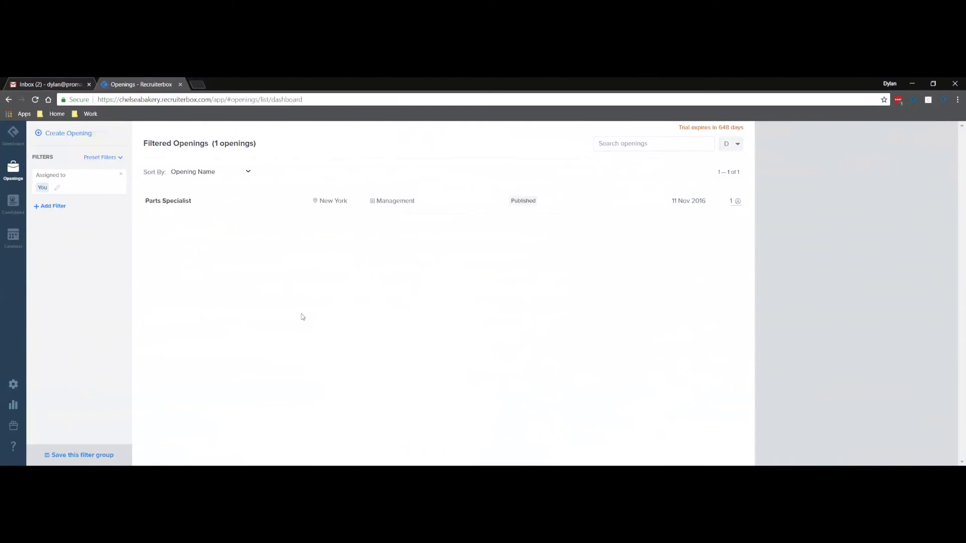
left_click(15, 137)
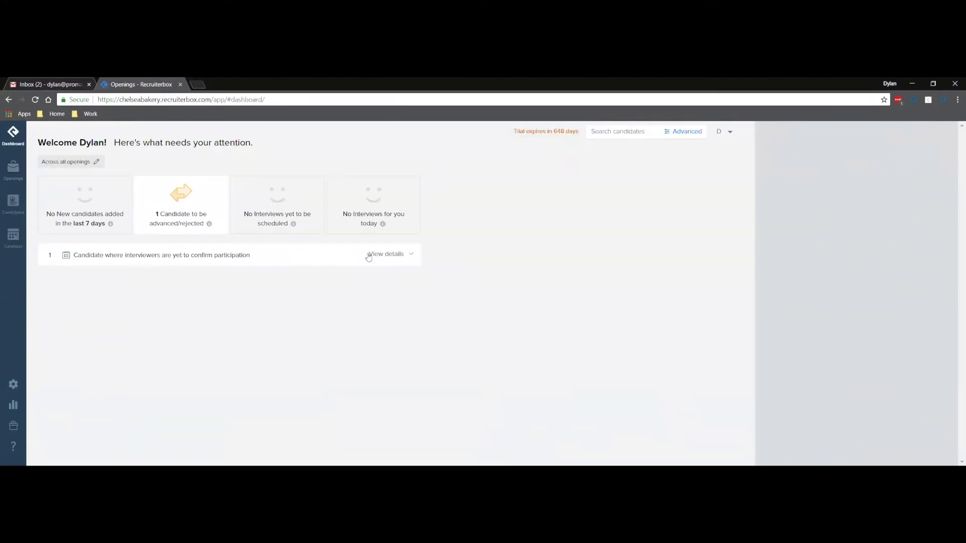
- Open the personal settings and look over the profile and email signature fields, leaving them without changes
left_click(720, 134)
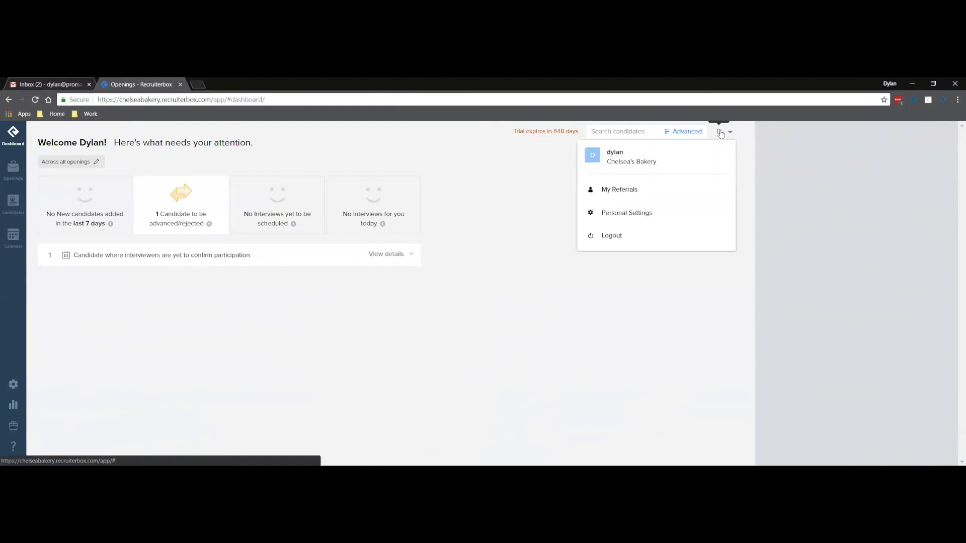
left_click(638, 218)
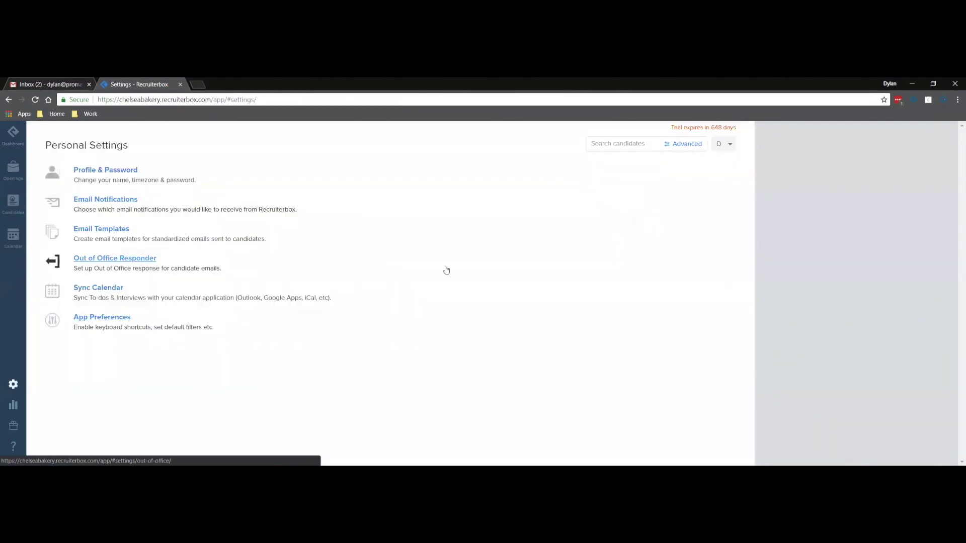
left_click(101, 171)
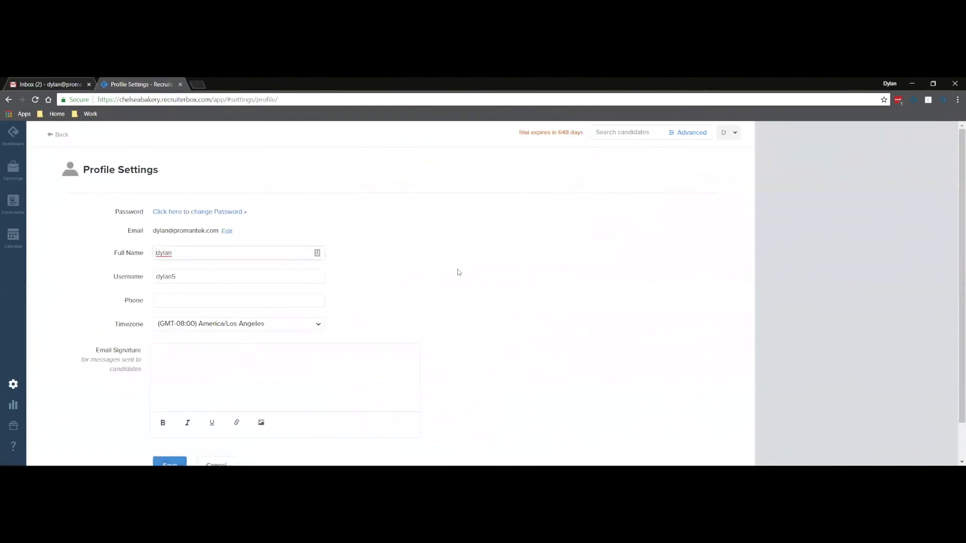
scroll(384, 229, "down", 1)
scroll(195, 214, "up", 1)
scroll(388, 296, "down", 1)
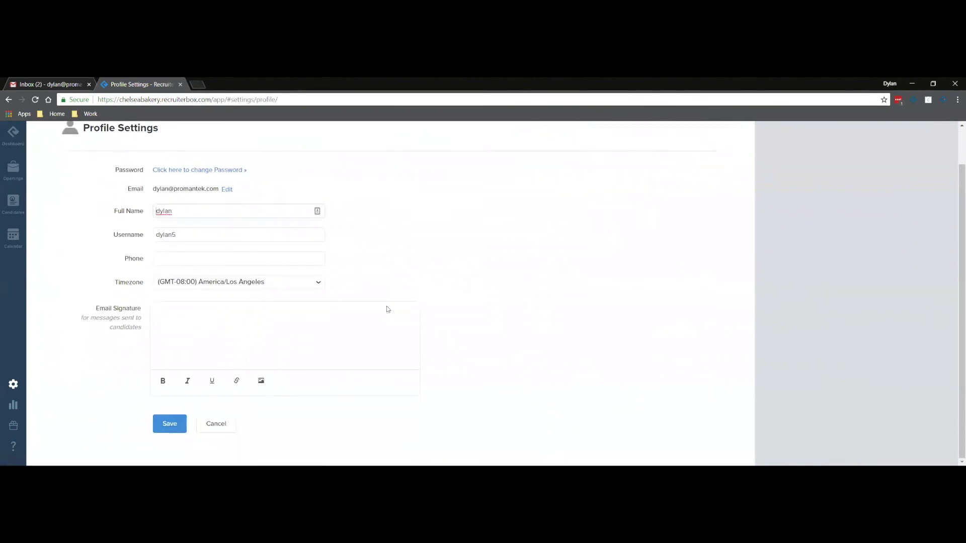
left_click(217, 422)
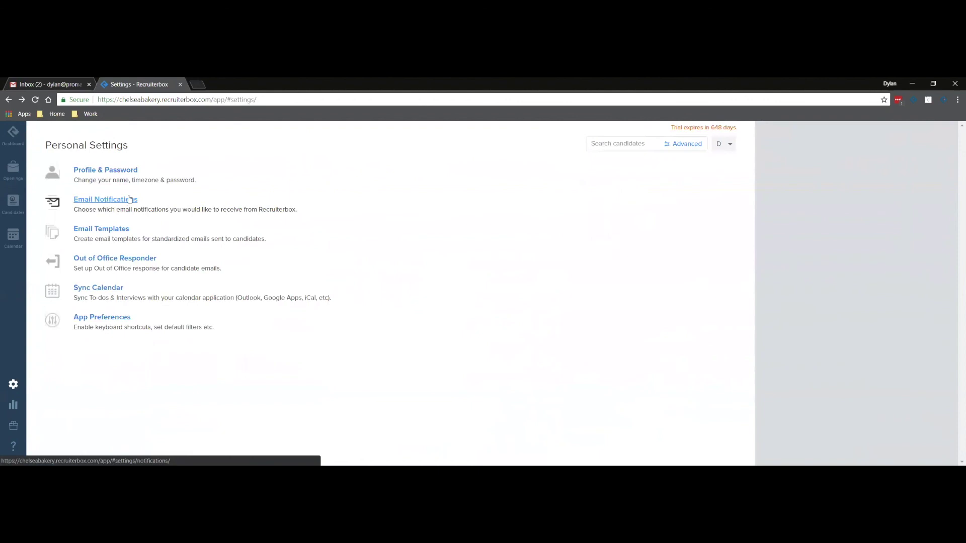
- Look over the email notification settings and the list of email templates, and return to the personal settings
left_click(95, 201)
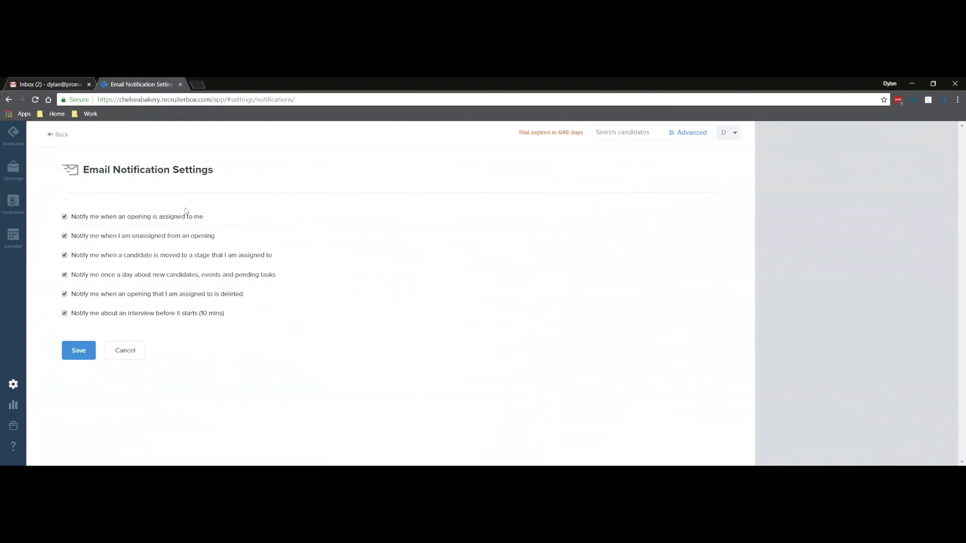
left_click(63, 135)
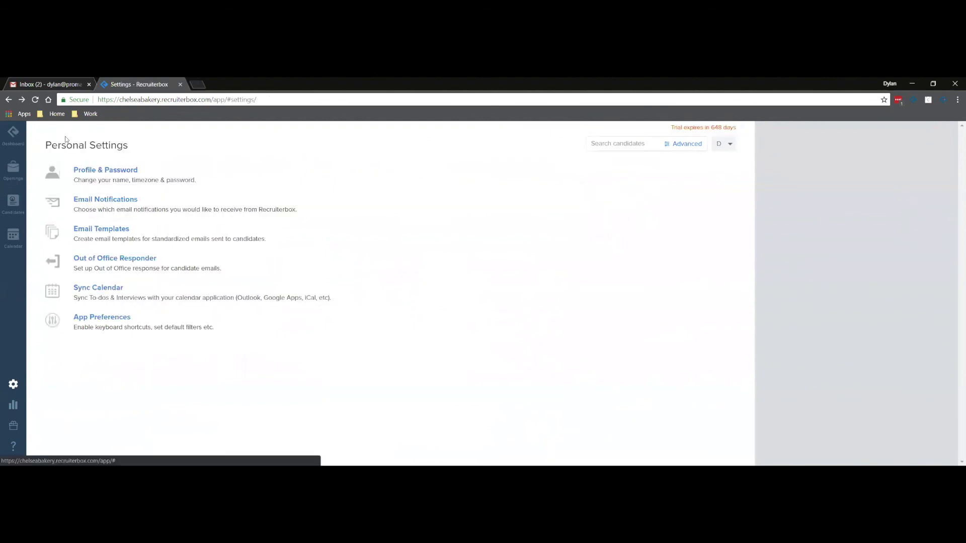
left_click(113, 230)
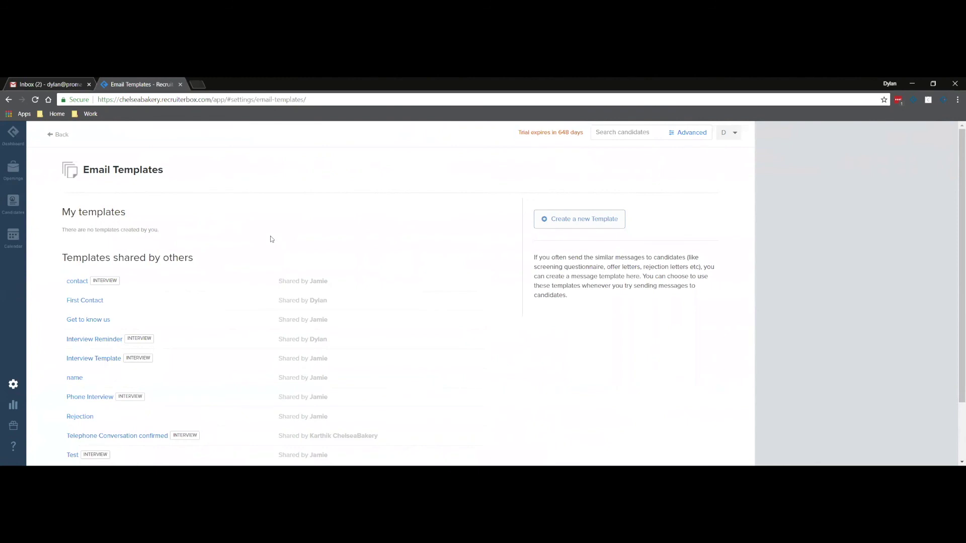
left_click(62, 136)
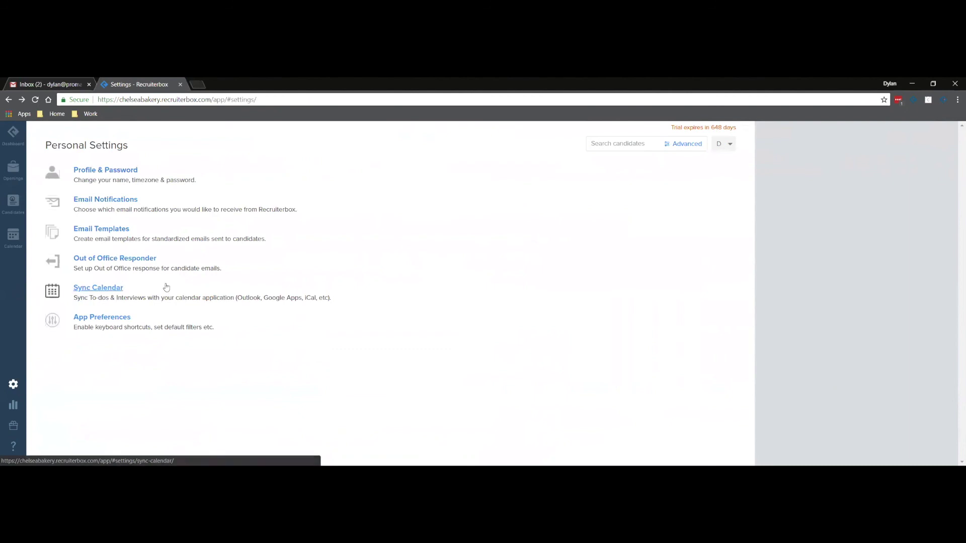
- In the app preferences, set the default candidates list to Unread candidates and openings to Openings assigned to you, and save
left_click(110, 320)
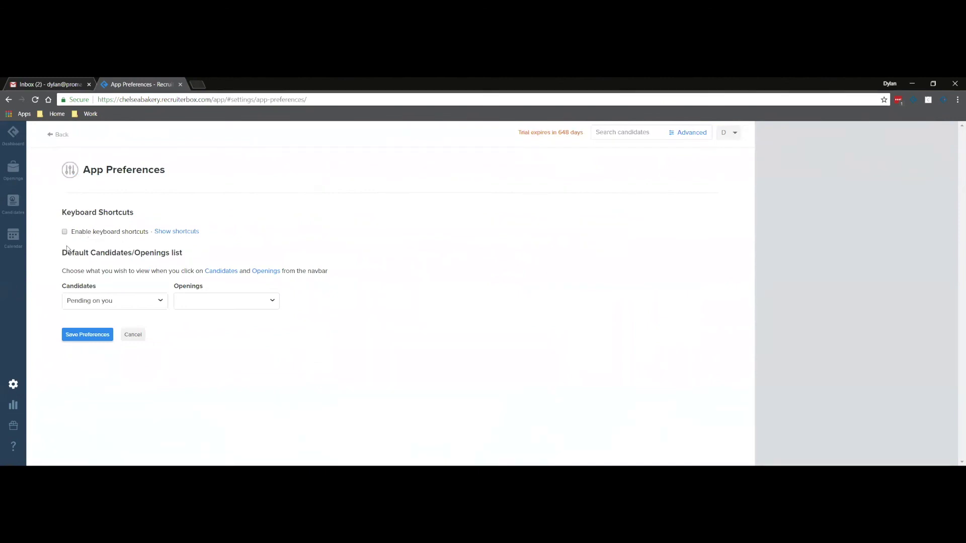
left_click_drag(63, 252, 201, 252)
left_click(191, 253)
left_click(160, 302)
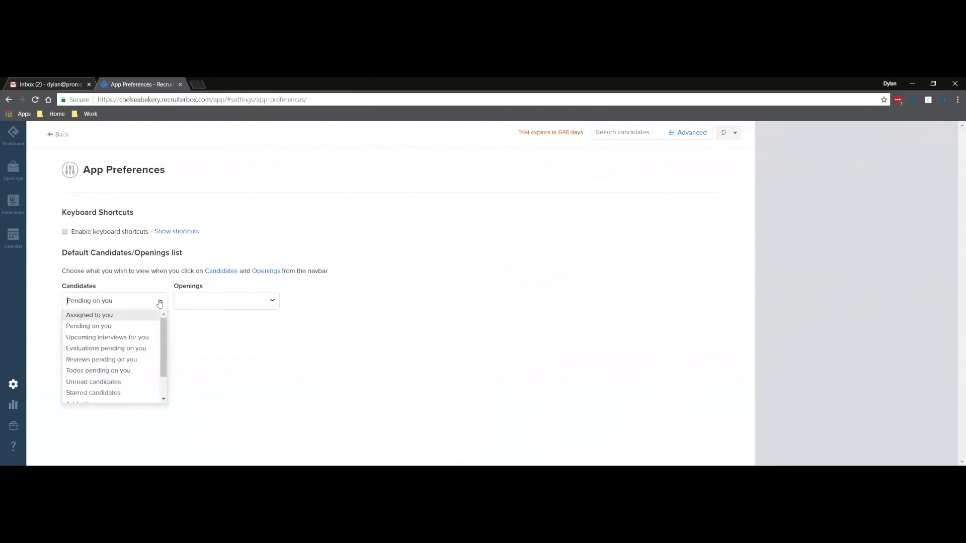
scroll(142, 344, "down", 1)
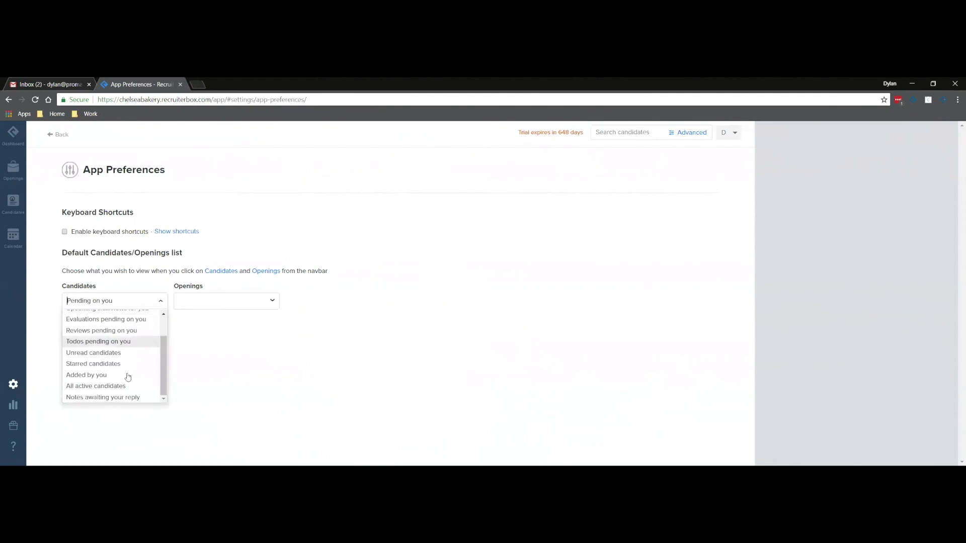
left_click(110, 353)
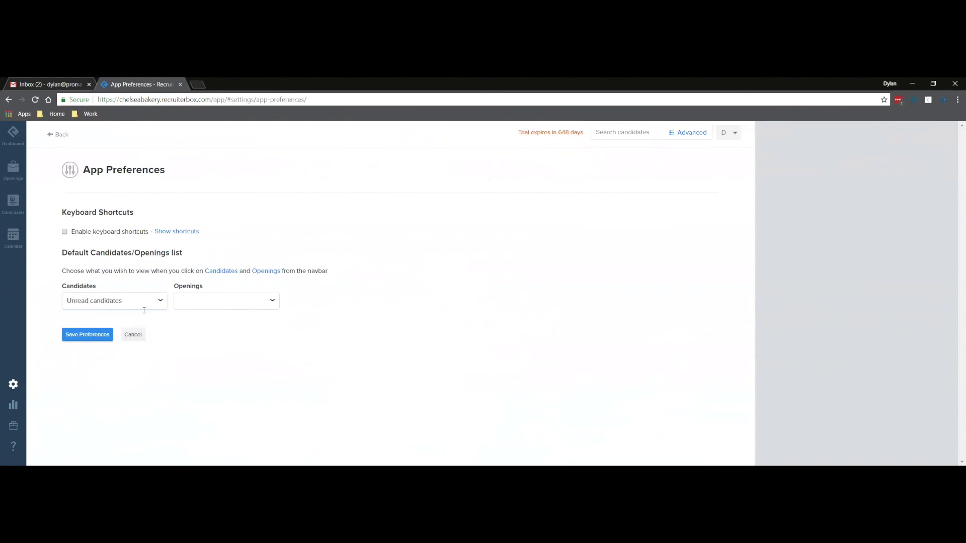
left_click(214, 301)
left_click(216, 315)
left_click(68, 335)
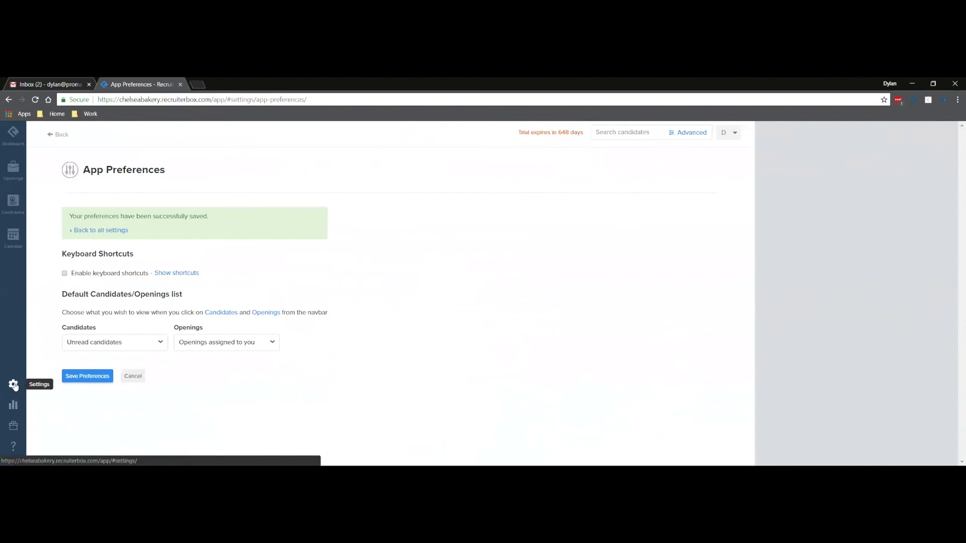
- View the available report types and the What's new in Recruiterbox announcements
left_click(14, 405)
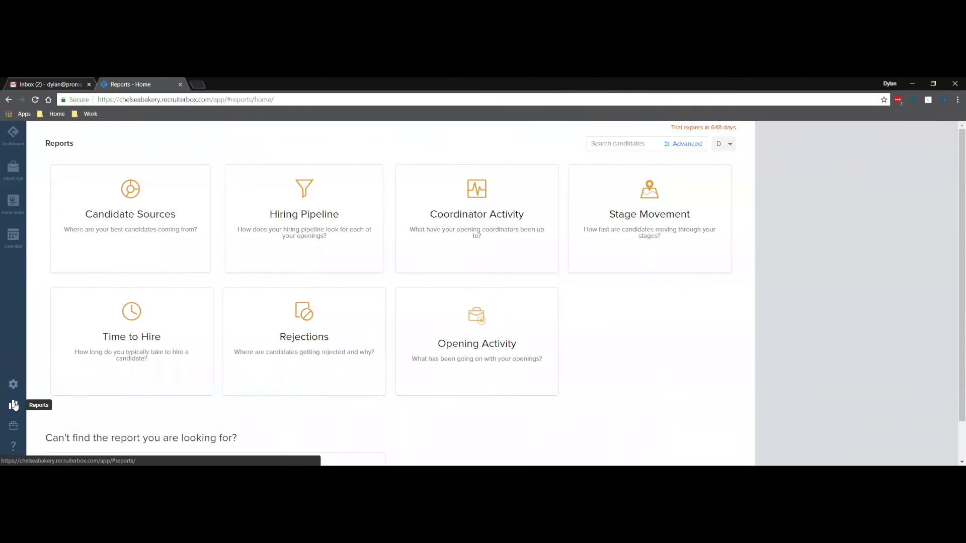
left_click(14, 427)
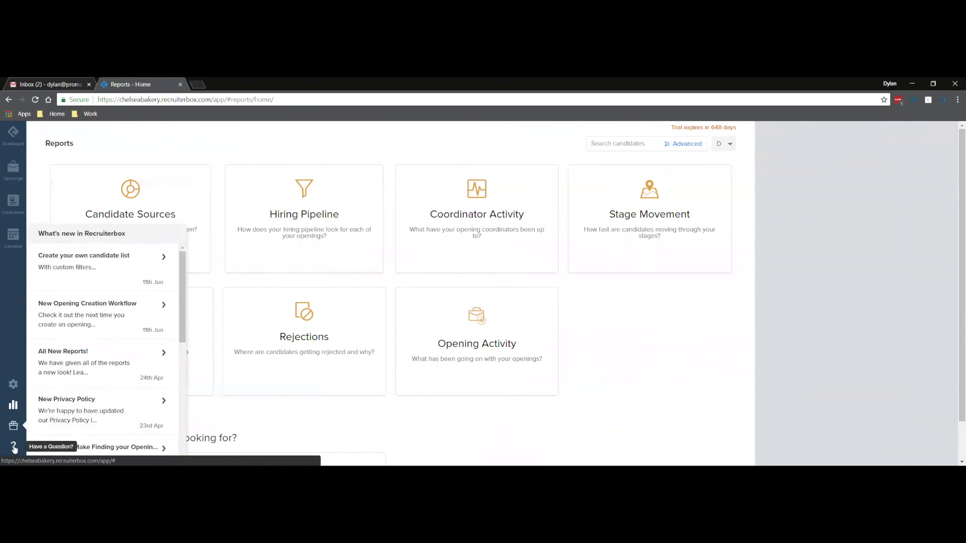
- Search the help articles for "calendar", and open the form for emailing support at its subject line
left_click(13, 446)
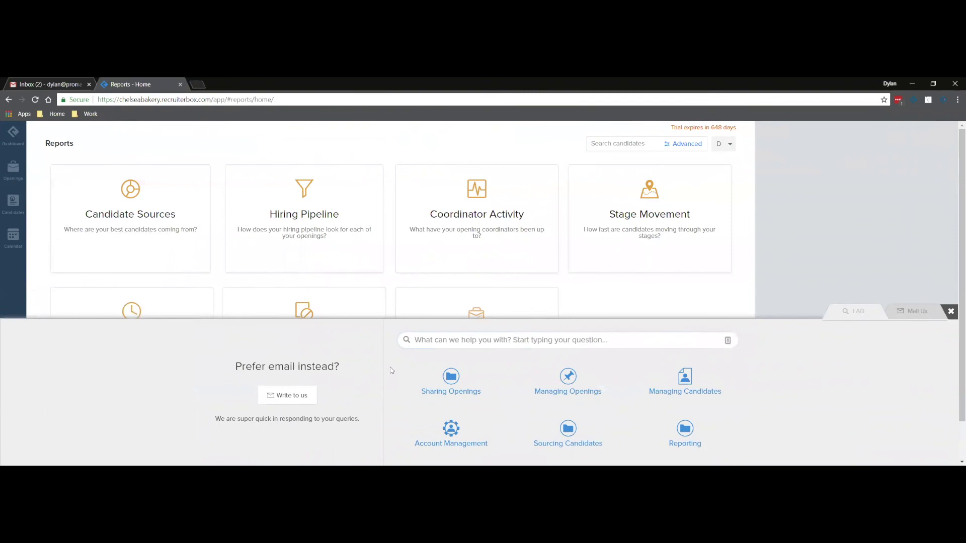
left_click(480, 344)
type("calendar")
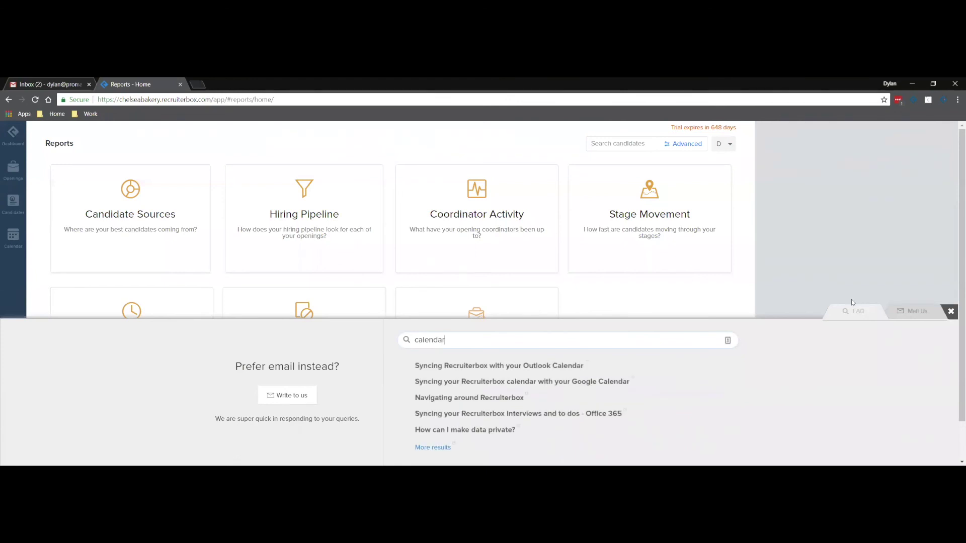
left_click(914, 309)
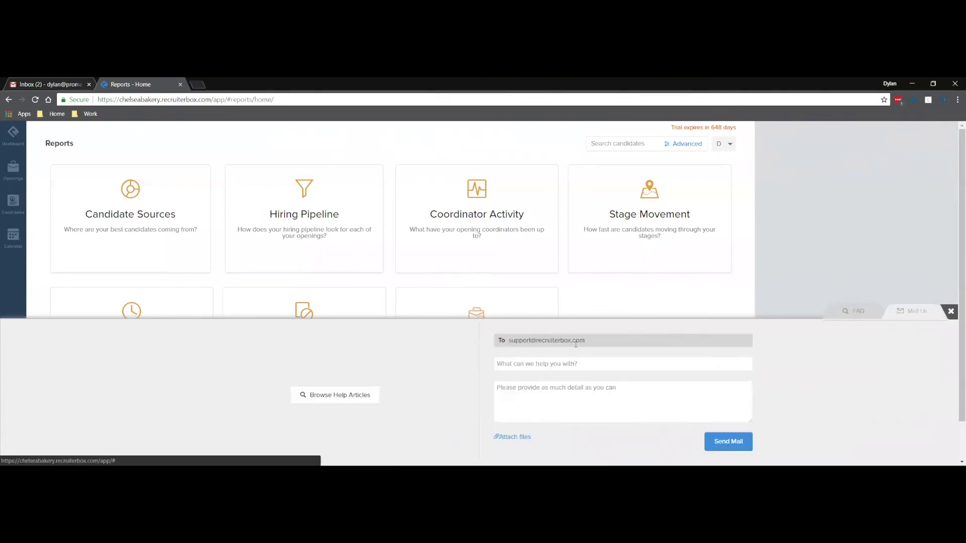
left_click(553, 364)
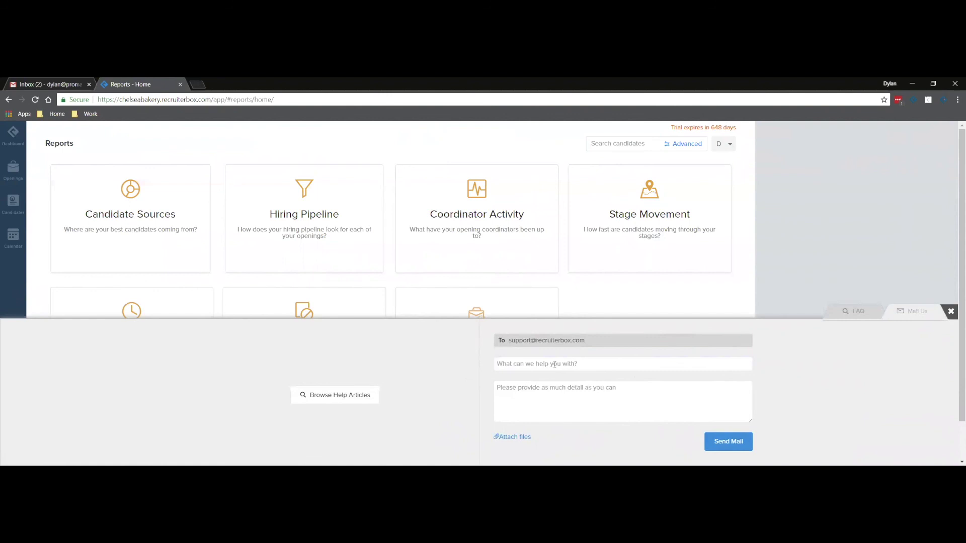